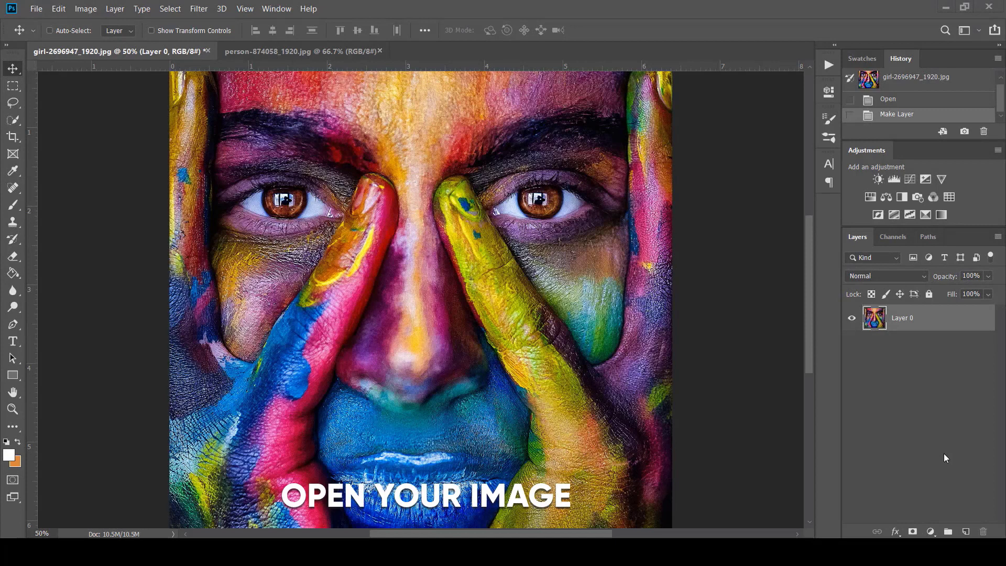
Step: Add a layer mask to Layer 0 and choose a 3228 px torn-paper brush tip
click(911, 532)
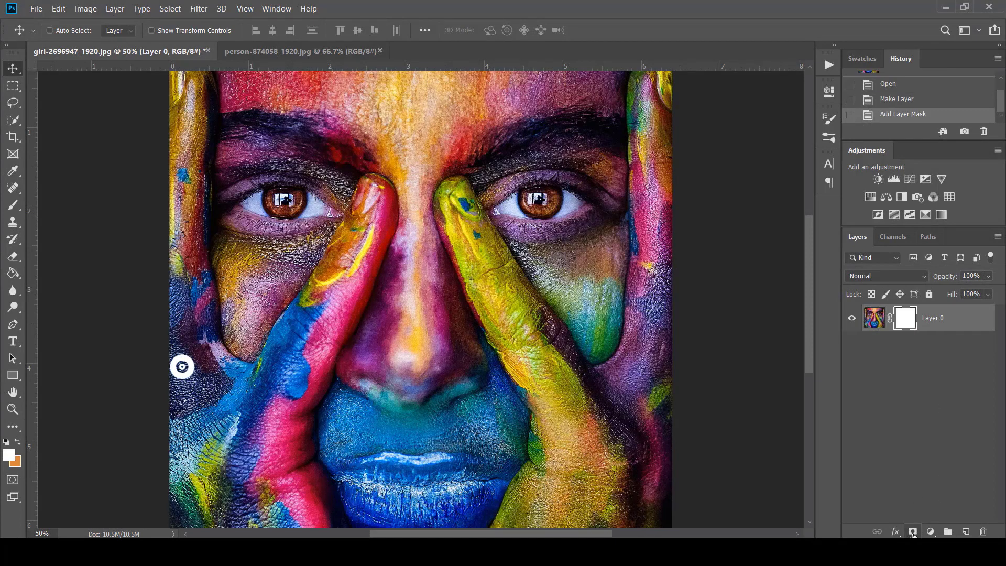
click(13, 205)
click(69, 30)
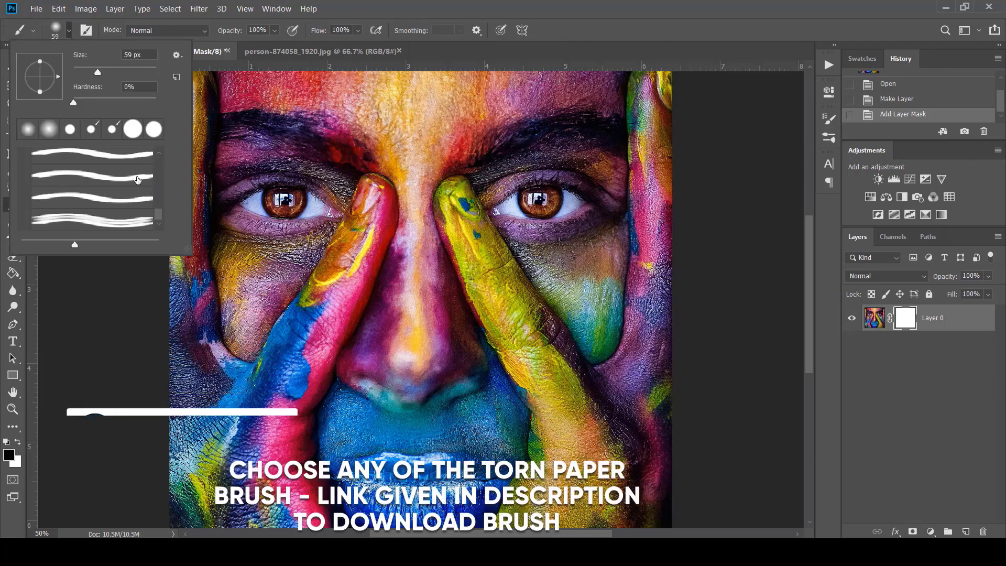
click(92, 175)
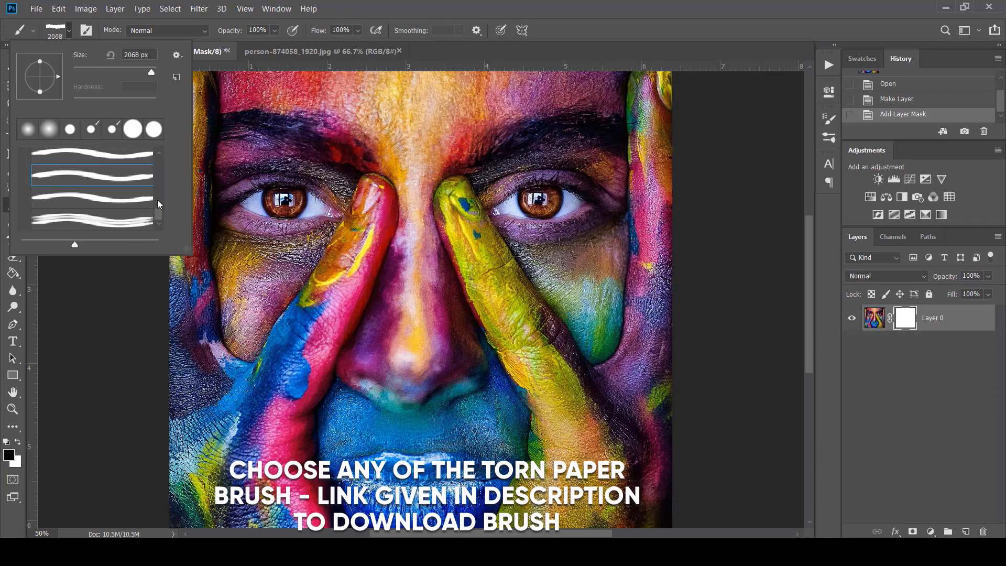
click(131, 199)
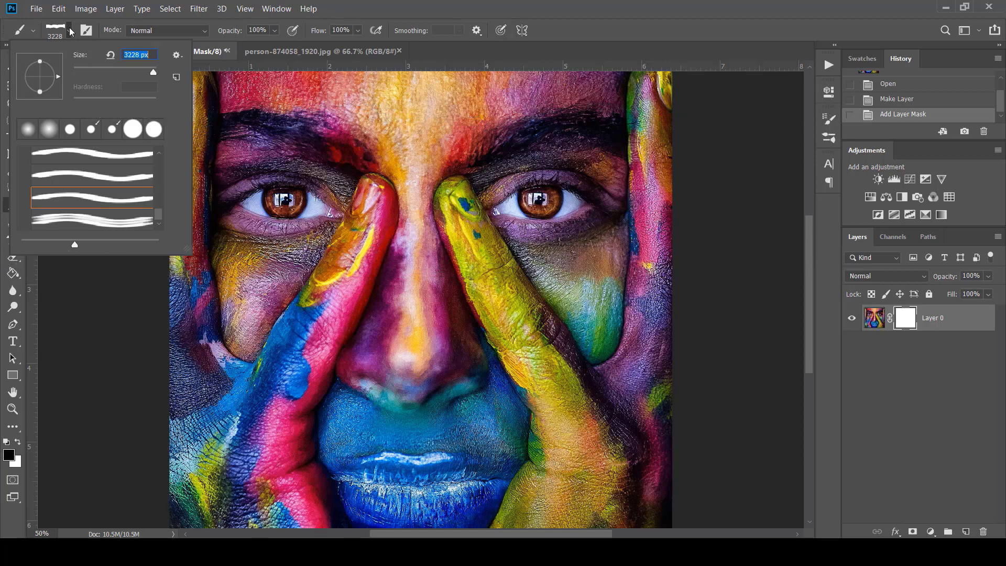
Step: Set black (000000) as the foreground colour and stamp a torn strip across the eyes on Layer 0's mask
click(69, 30)
click(12, 458)
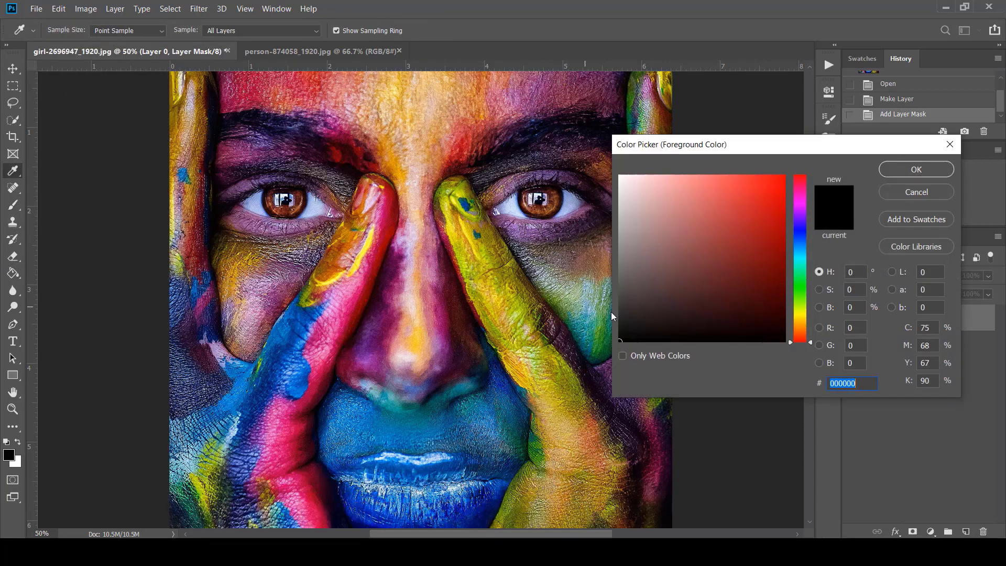
click(916, 169)
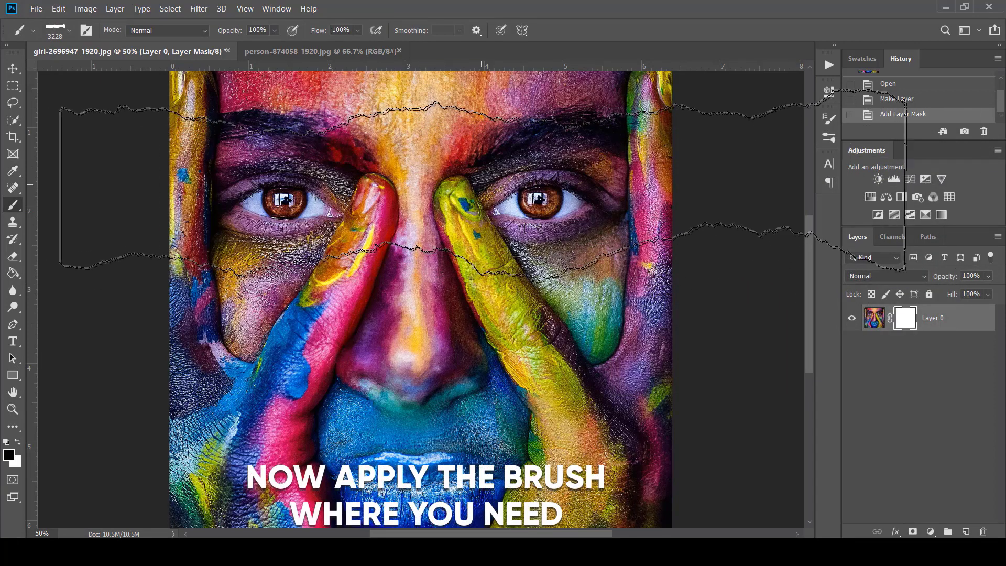
click(486, 191)
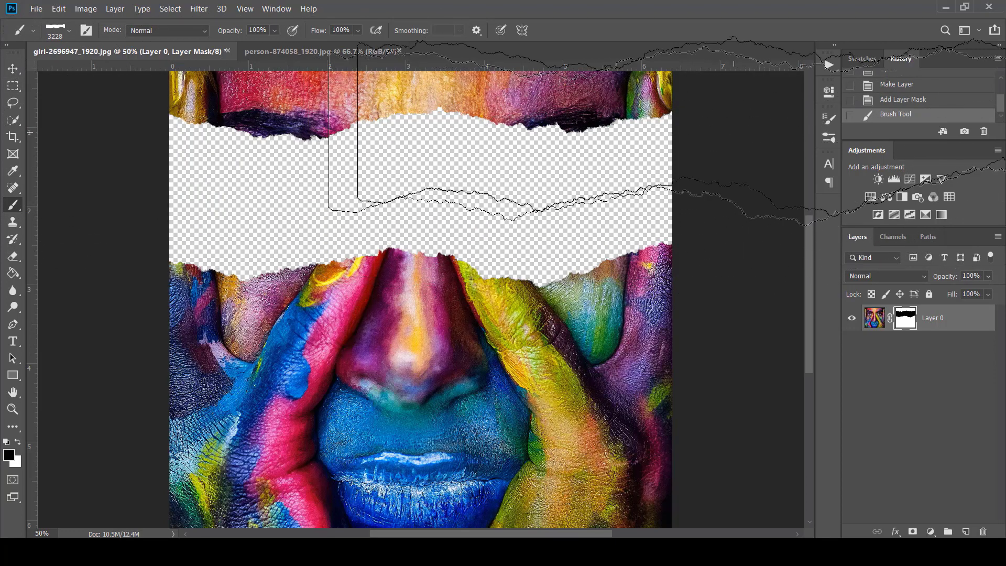
Step: Rotate the torn-paper brush tip to -29° and paint white on the mask to restore the upper-right edge of the tear
click(832, 119)
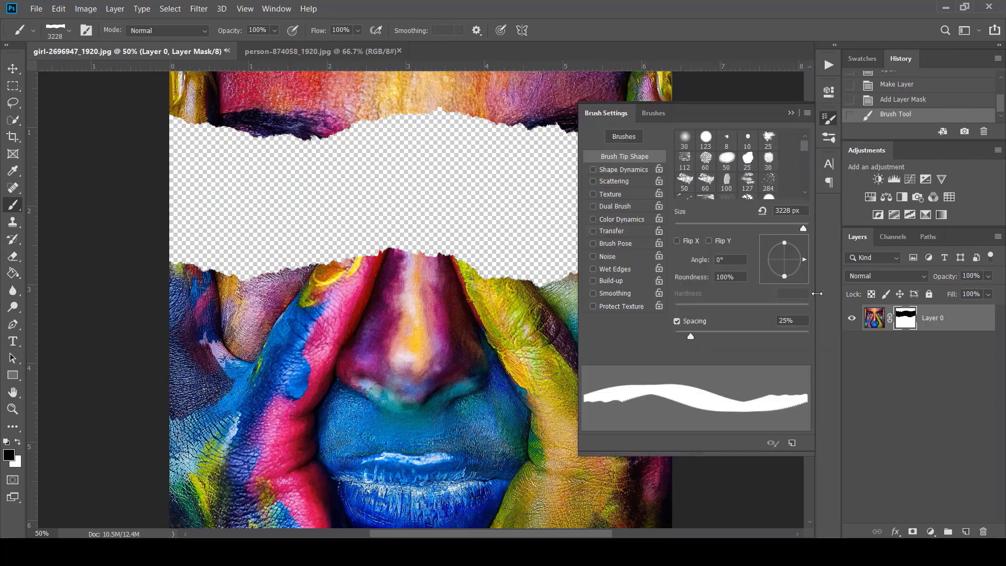
drag(804, 257, 791, 285)
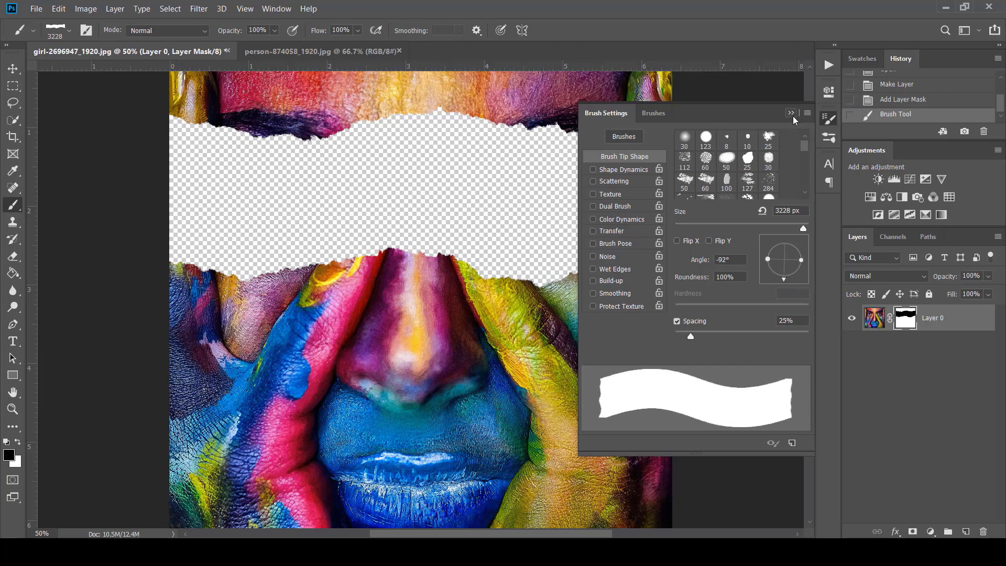
click(791, 113)
click(835, 123)
drag(788, 281, 802, 270)
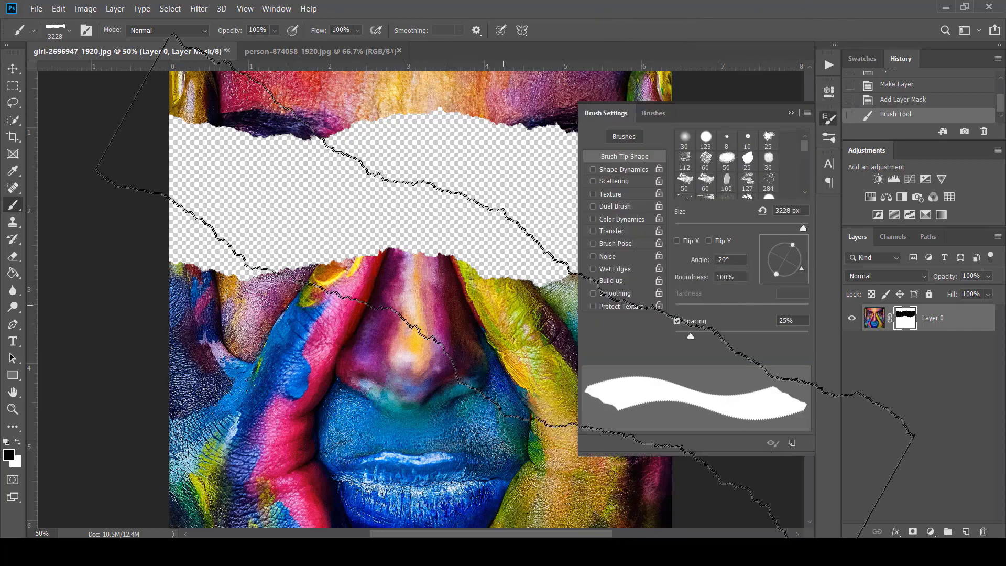
click(790, 113)
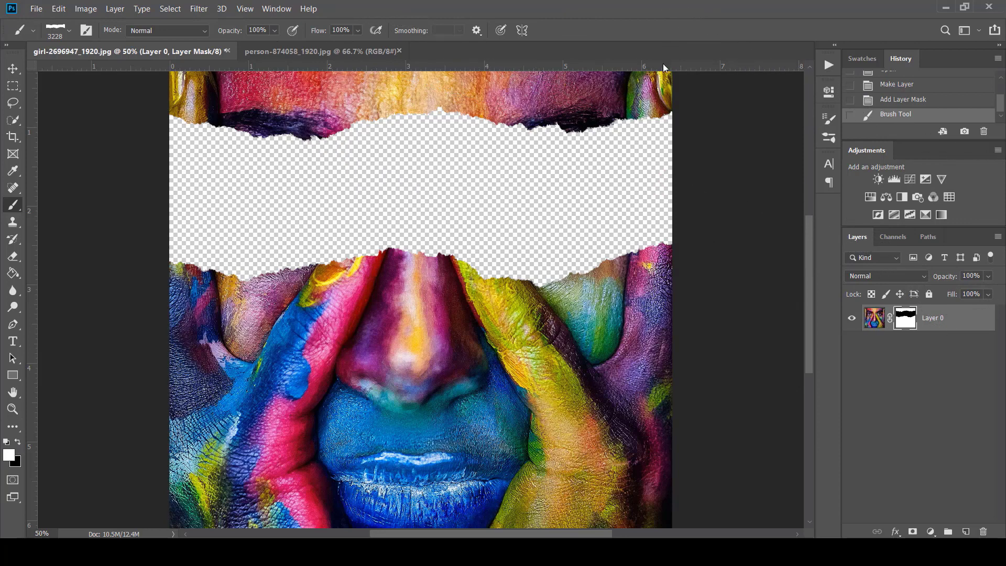
click(634, 121)
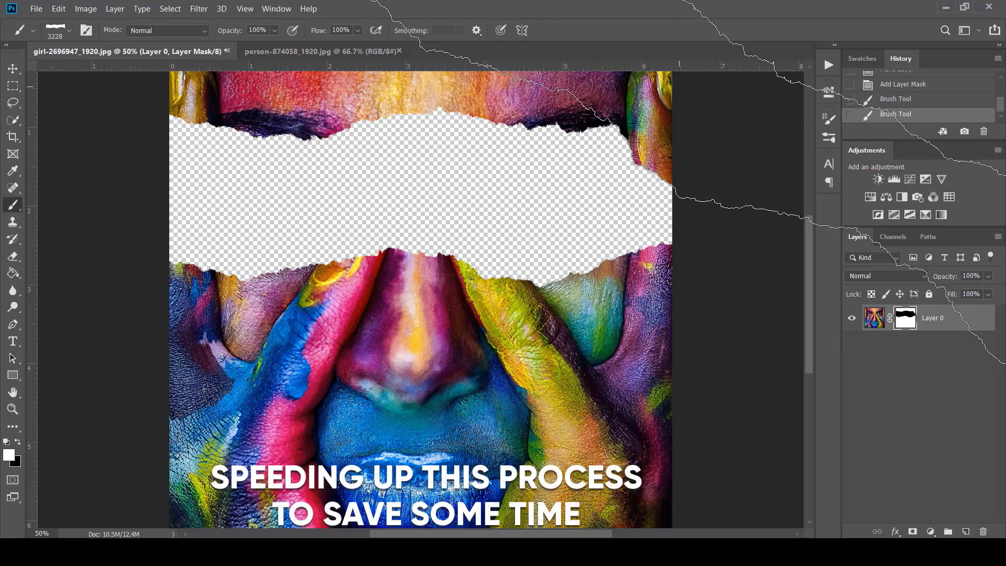
Step: Reshape the right-hand edges of the tear by painting white on the mask with the brush tip at different angles
key(ctrl+minus)
click(828, 118)
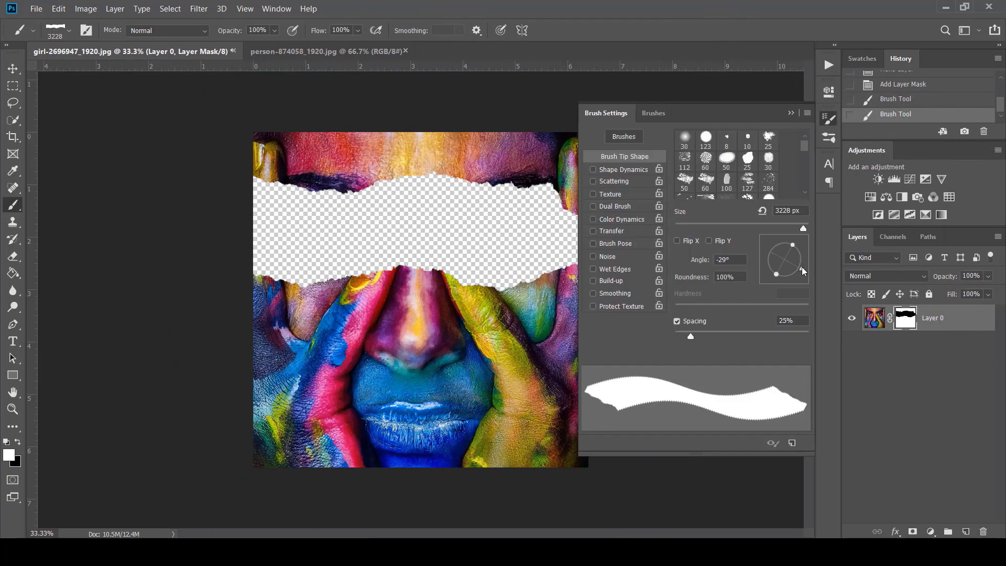
click(607, 157)
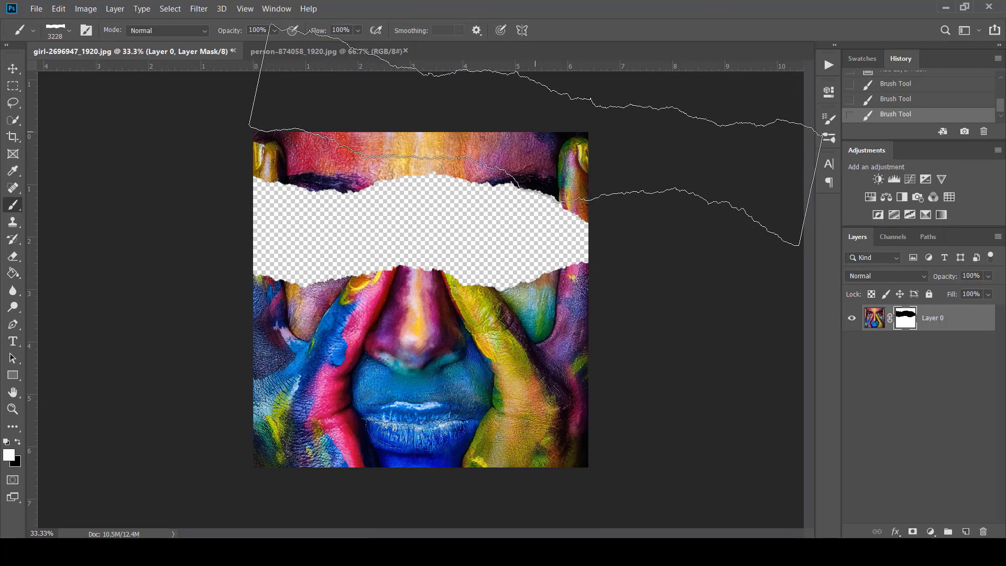
click(827, 119)
drag(799, 248, 801, 257)
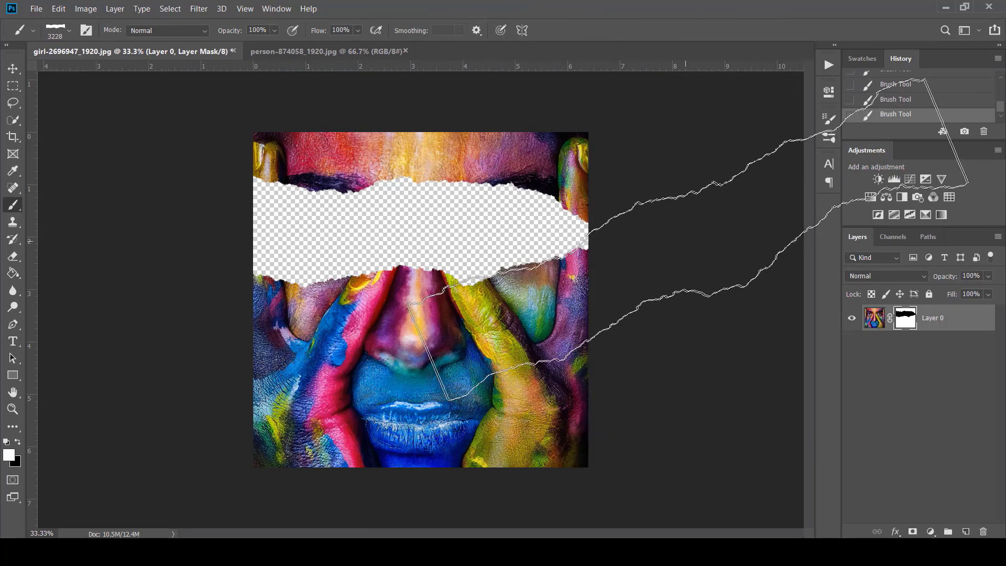
Step: Refine the right part of the tear in white, using the torn-paper tip reduced to 1691 px
key(F5)
drag(804, 231, 798, 229)
key(ctrl+z)
click(828, 119)
click(628, 257)
click(828, 119)
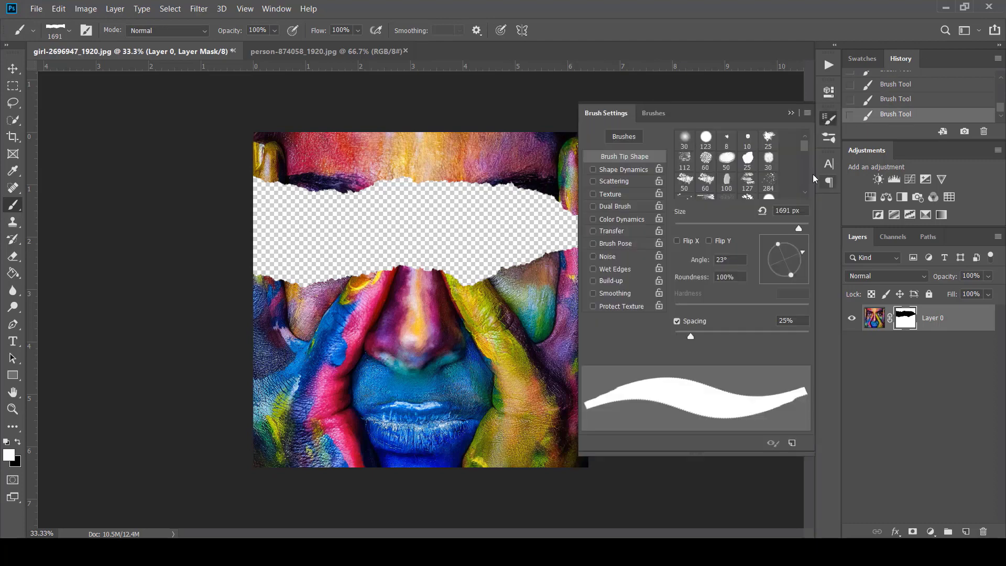
key(F5)
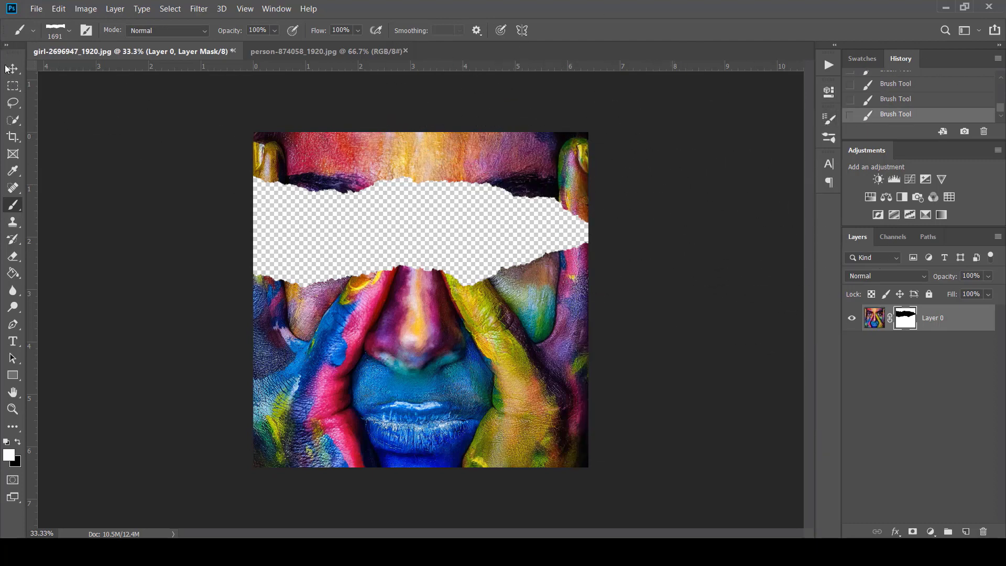
Step: Bring the unlocked portrait from person-874058_1920.jpg into the girl-2696947_1920.jpg document and place it beneath Layer 0
key(v)
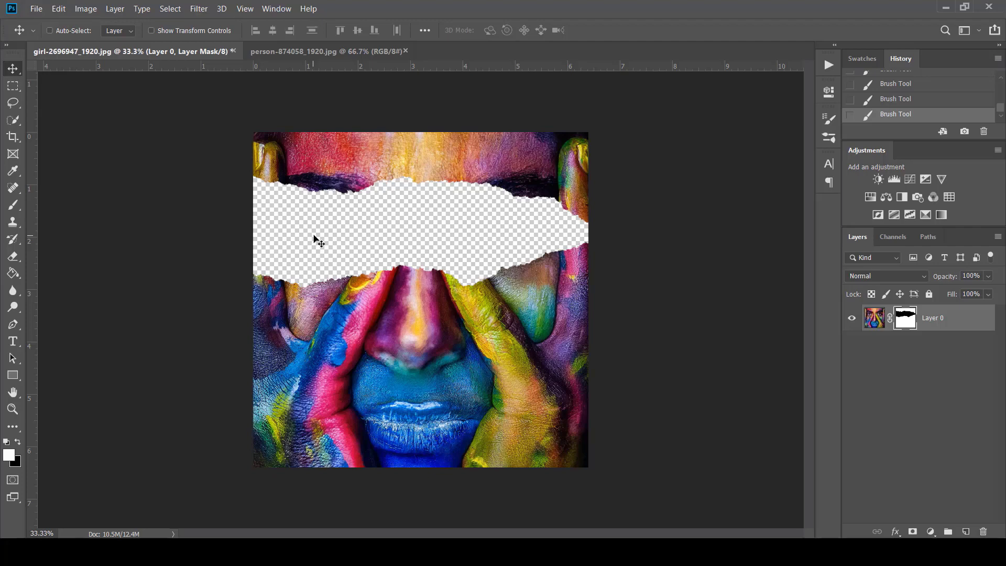
click(342, 55)
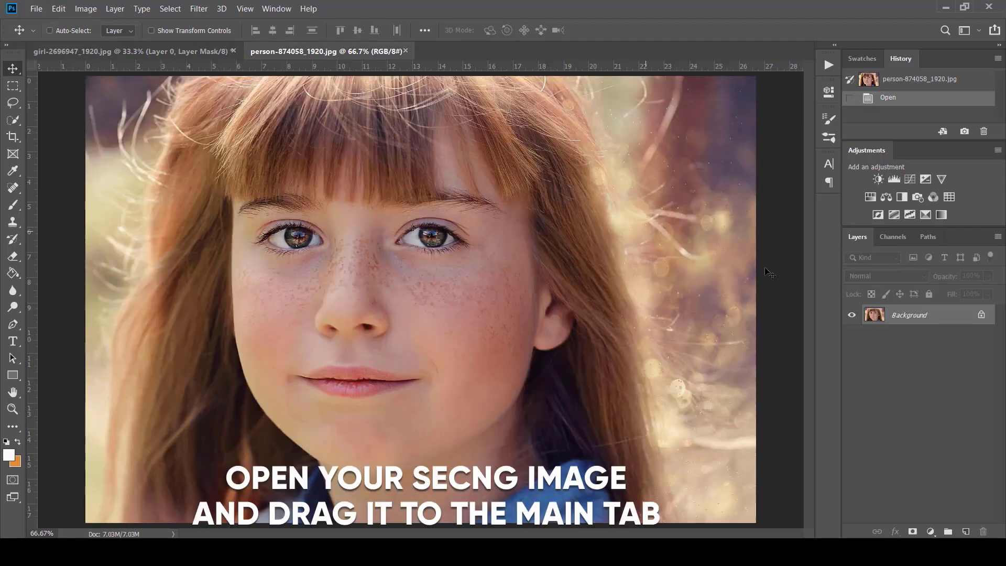
click(981, 316)
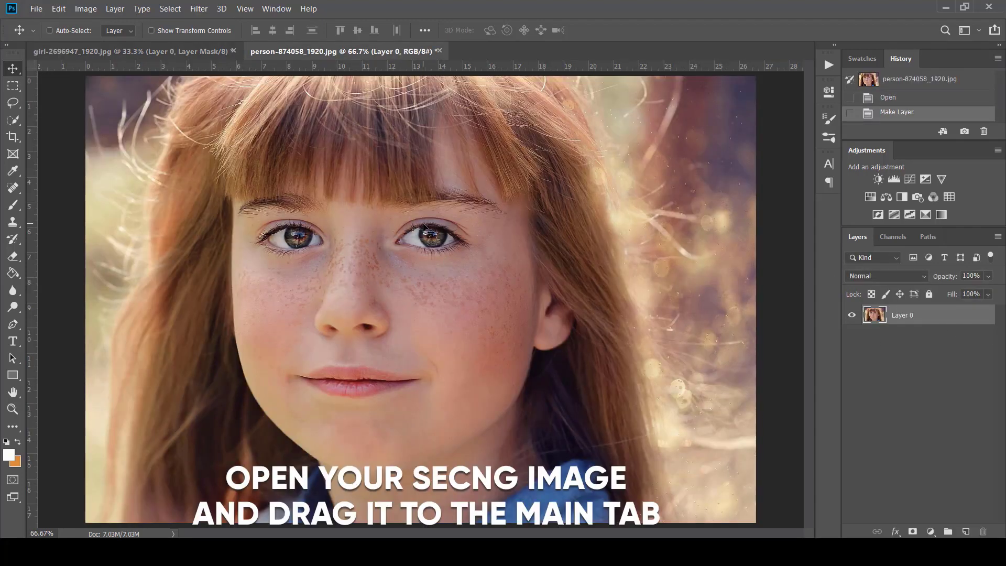
drag(424, 227, 349, 230)
drag(455, 262, 525, 296)
drag(966, 318, 969, 363)
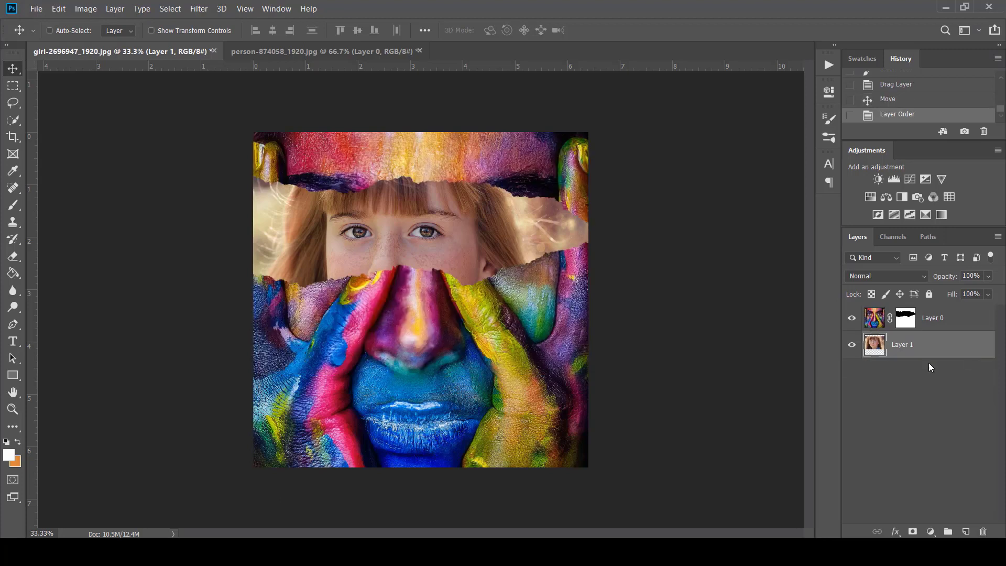
Step: Enlarge the portrait layer proportionally and position it so both eyes sit inside the torn opening
drag(448, 247, 457, 248)
key(ctrl+t)
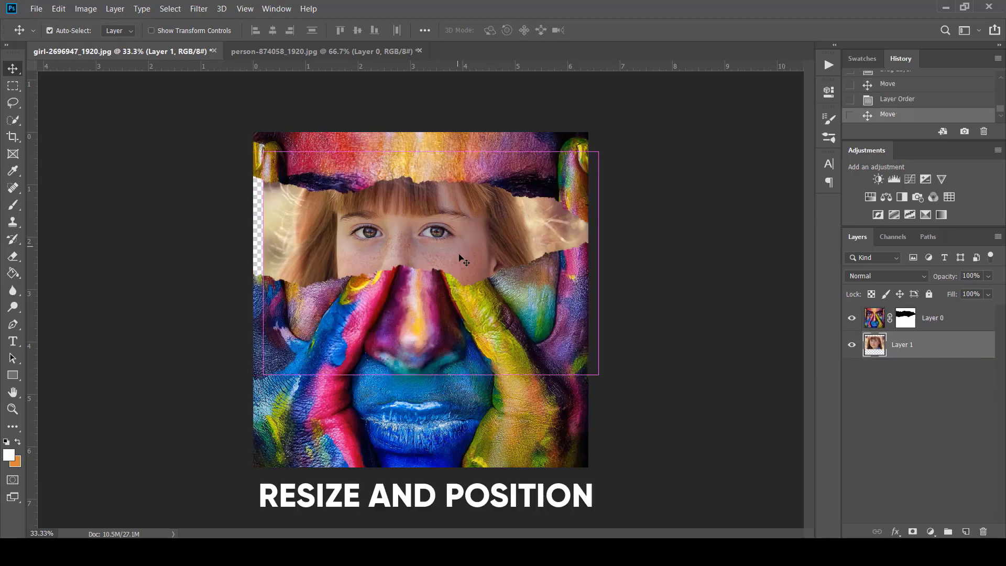
drag(601, 376, 656, 413)
mouse_move(523, 259)
mouse_down()
mouse_move(520, 245)
mouse_move(533, 244)
mouse_up()
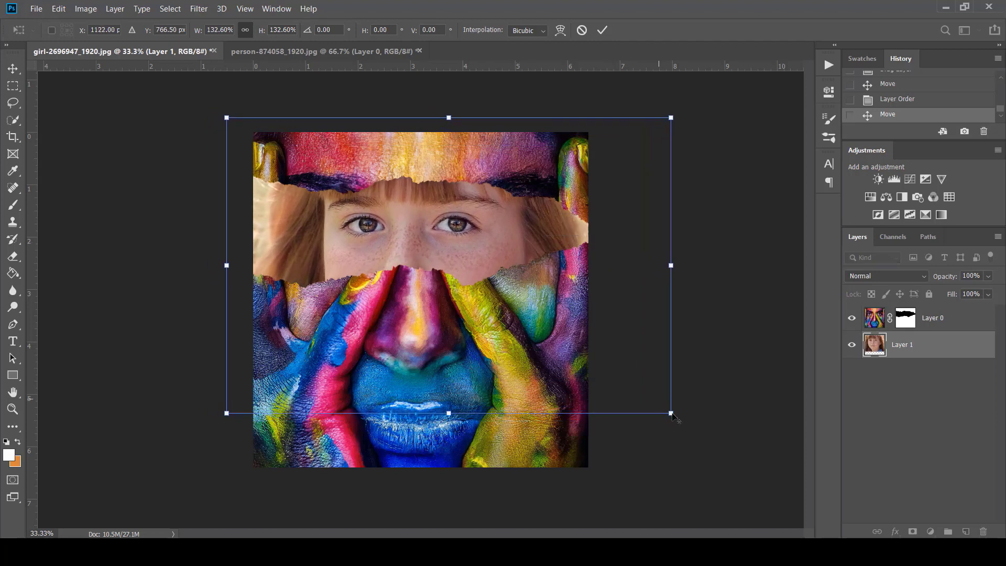
drag(670, 413, 684, 422)
drag(503, 237, 504, 245)
click(605, 31)
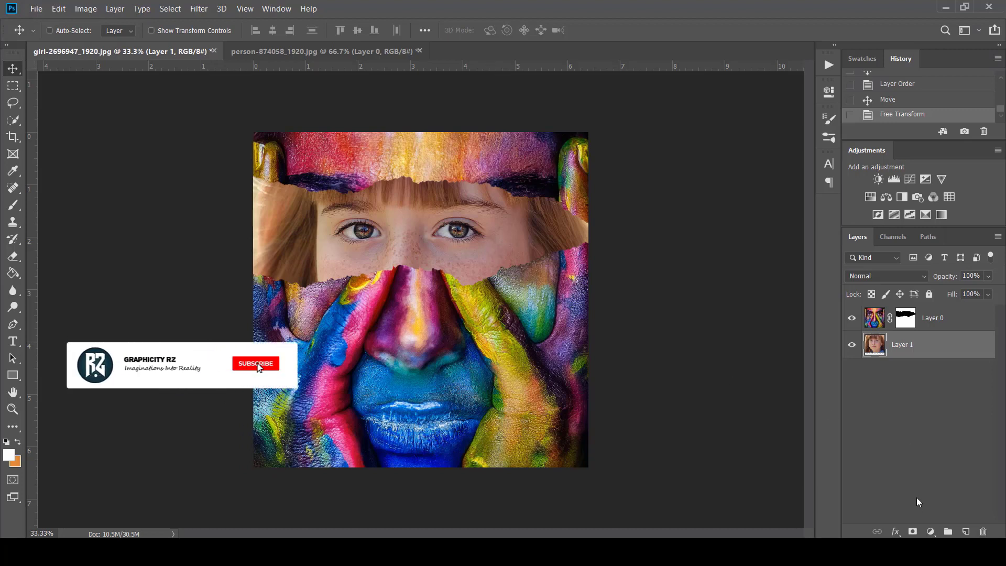
Step: Add a Black & White adjustment layer with the Default preset directly above the portrait layer
click(931, 531)
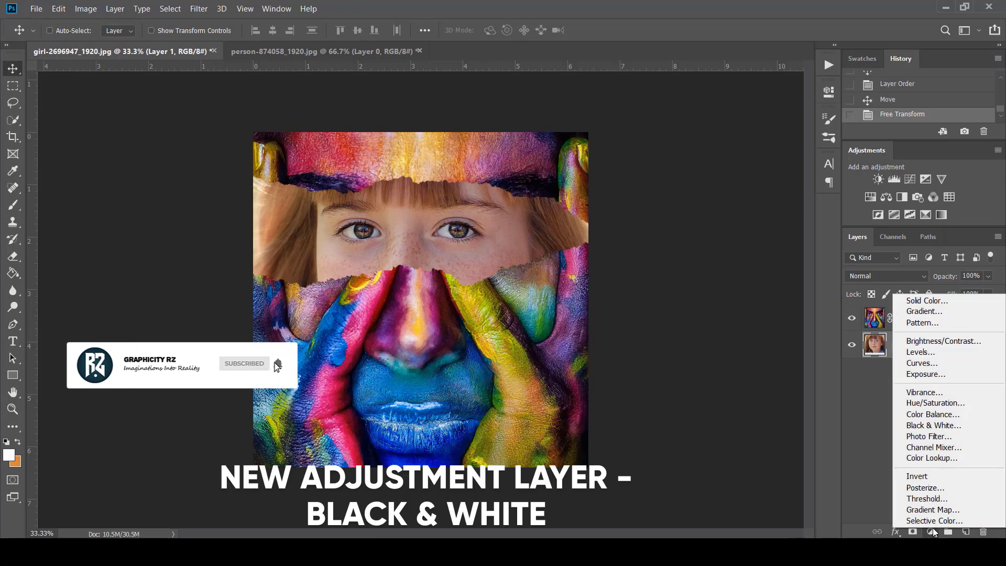
click(938, 426)
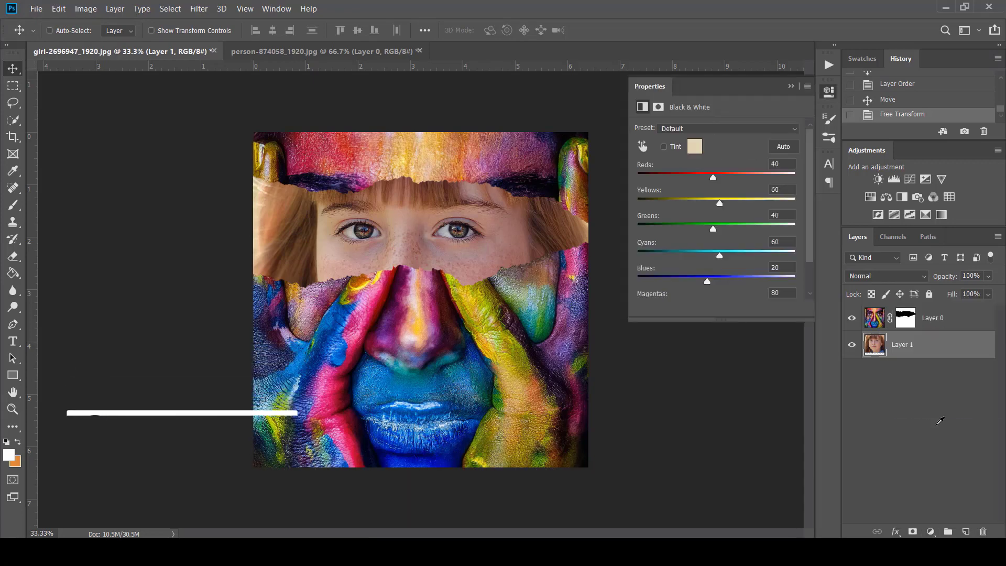
click(790, 87)
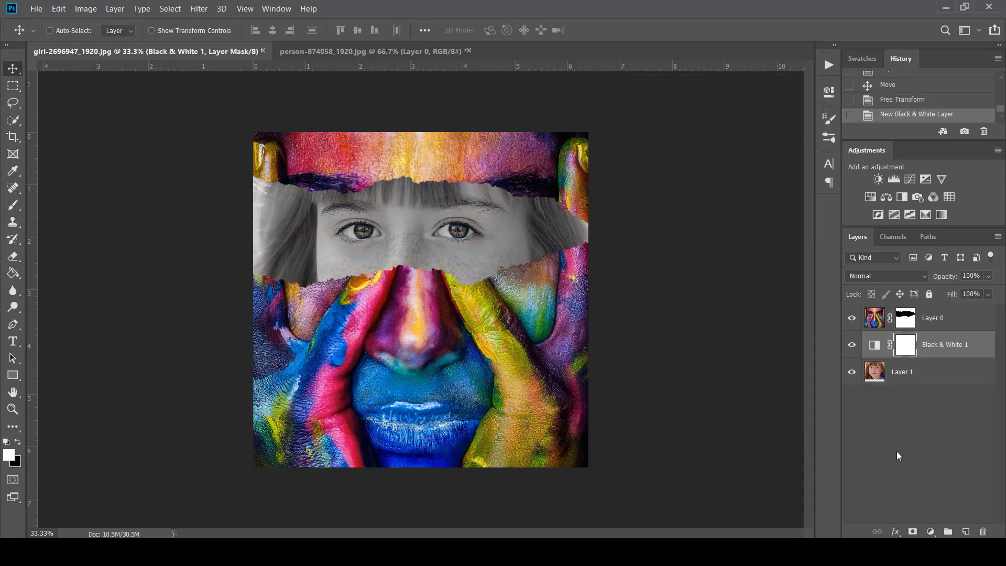
Step: Add a Curves adjustment above the Black & White layer and shape an S-curve with a raised black point and lowered white point
click(930, 531)
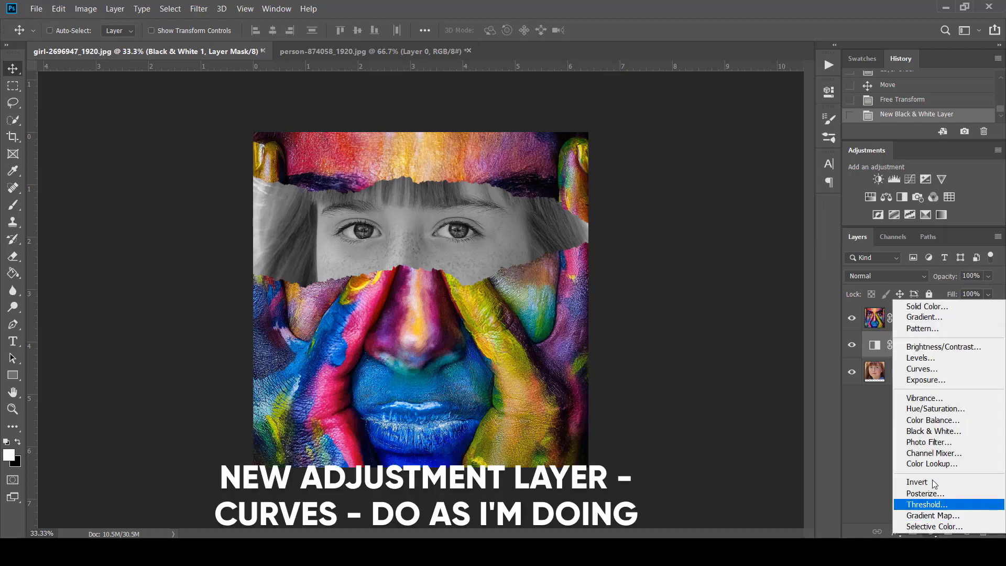
click(936, 372)
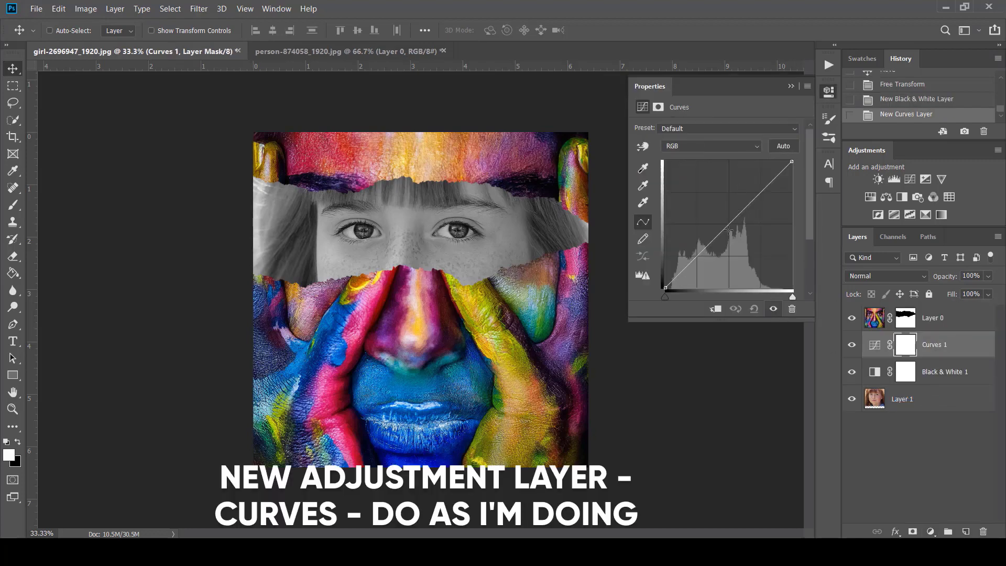
drag(762, 189, 761, 185)
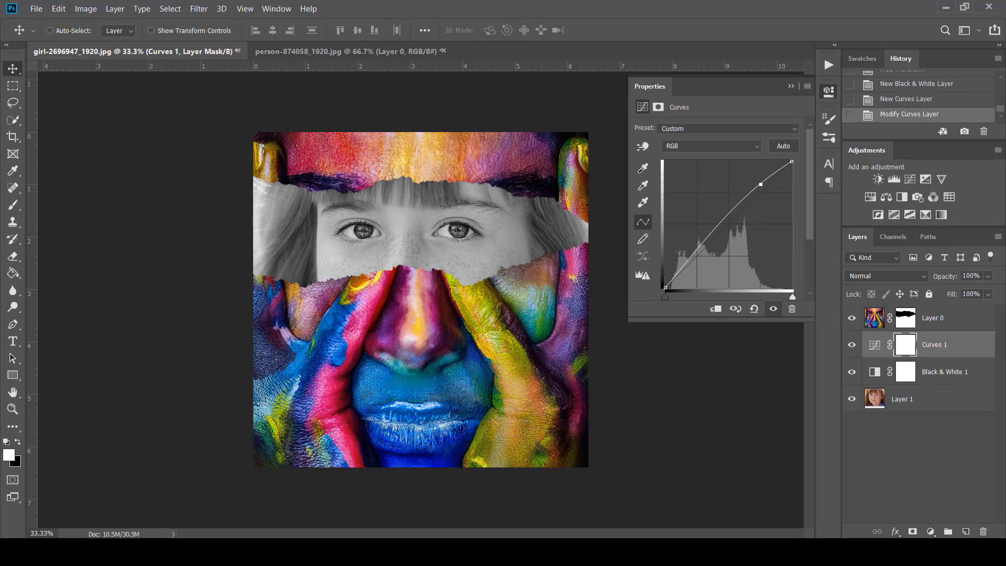
drag(686, 261, 661, 270)
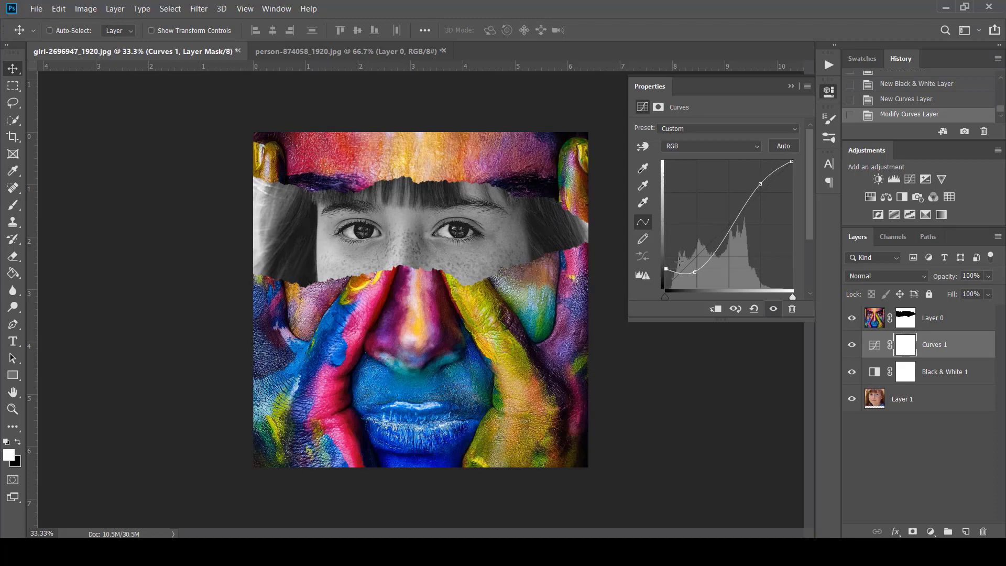
drag(791, 160, 792, 169)
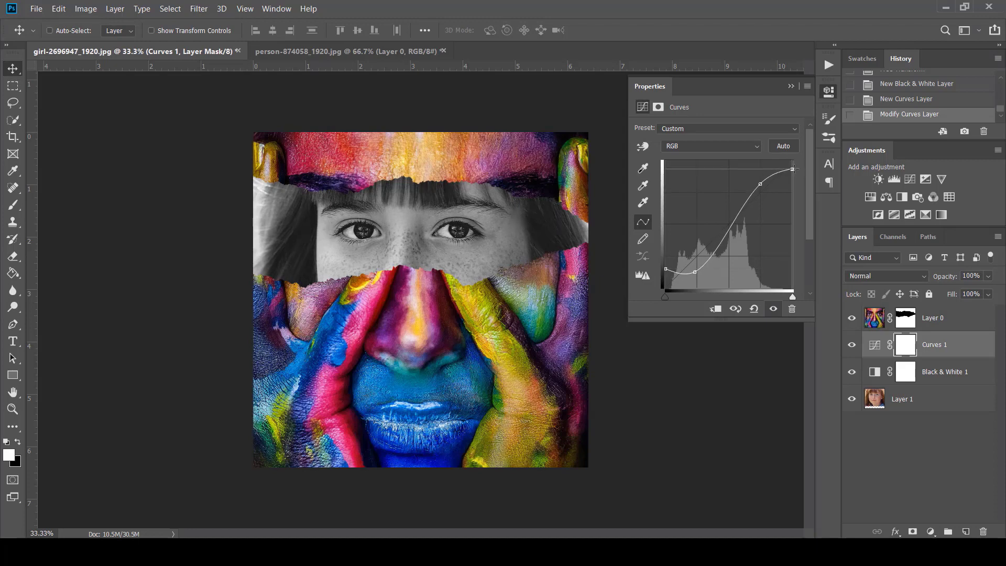
click(791, 86)
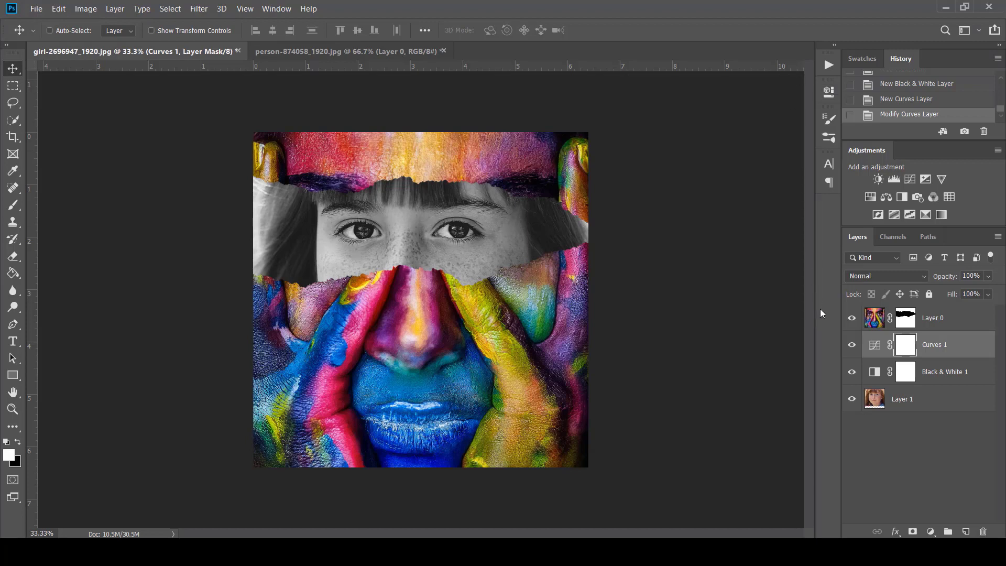
Step: Create a new layer above the Curves 1 layer and set the foreground colour to black (000000) for brush painting
click(967, 531)
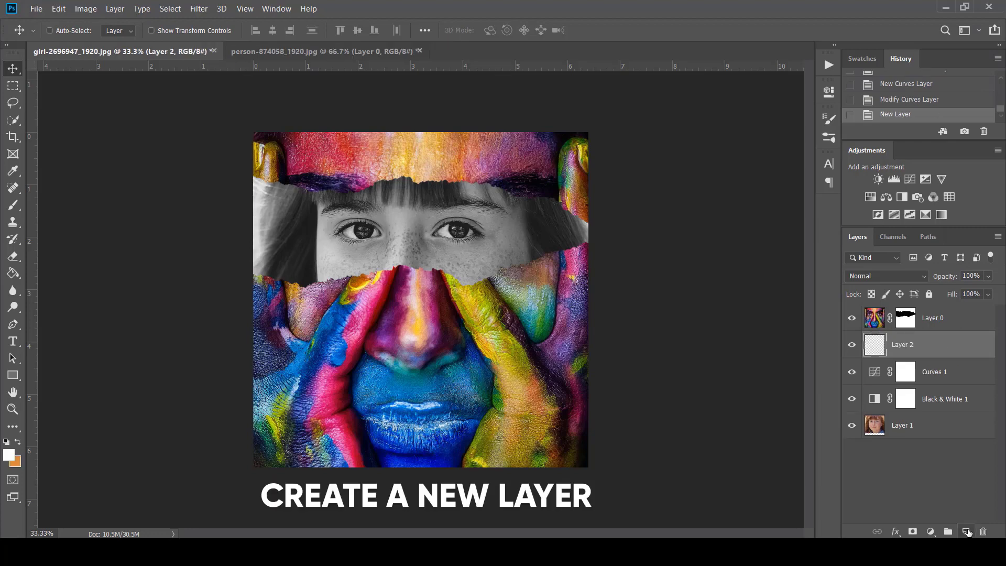
click(13, 205)
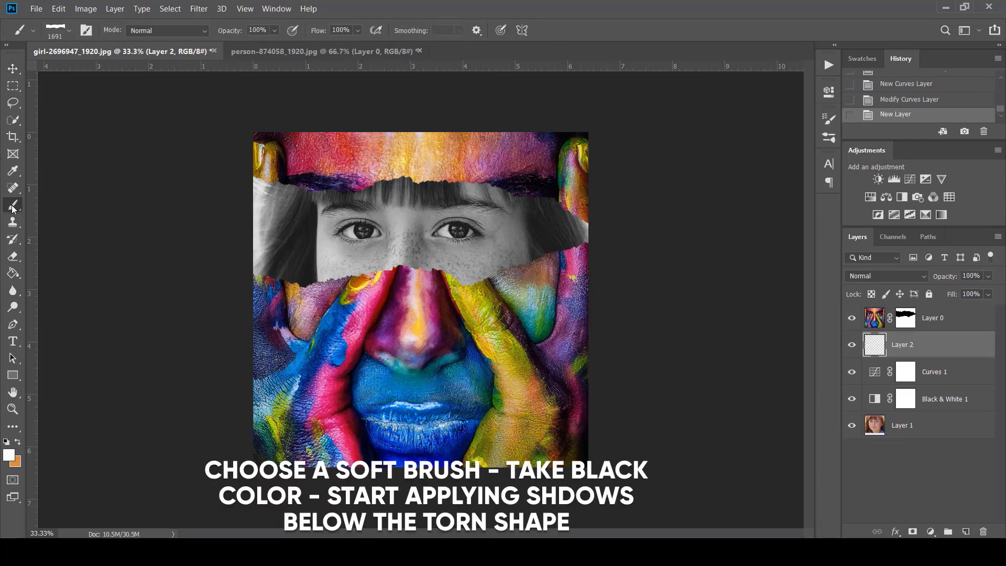
click(9, 454)
drag(636, 333, 602, 353)
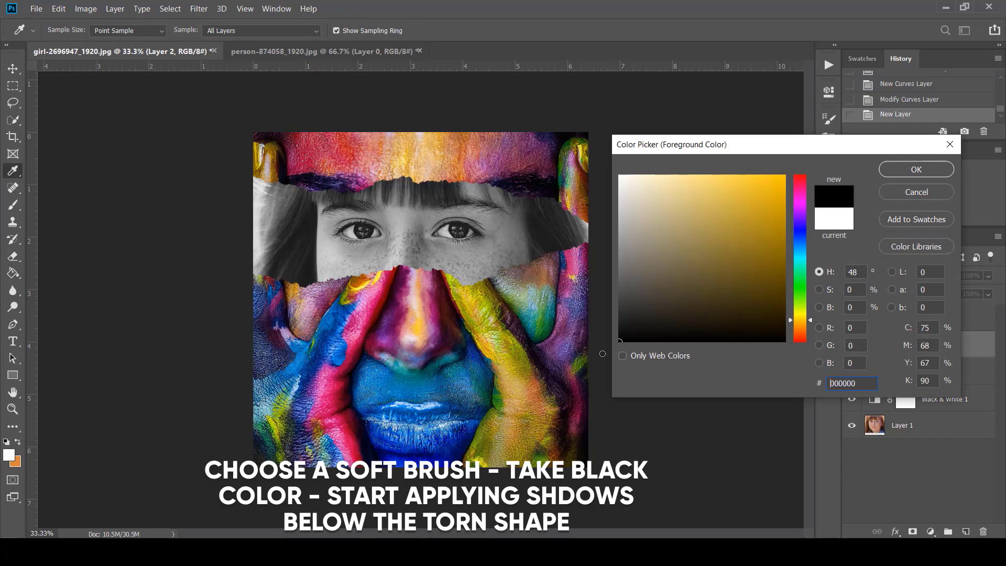
click(894, 171)
Step: Choose the soft round brush from General Brushes with 0% hardness and set its size to 369 px
key(b)
click(71, 31)
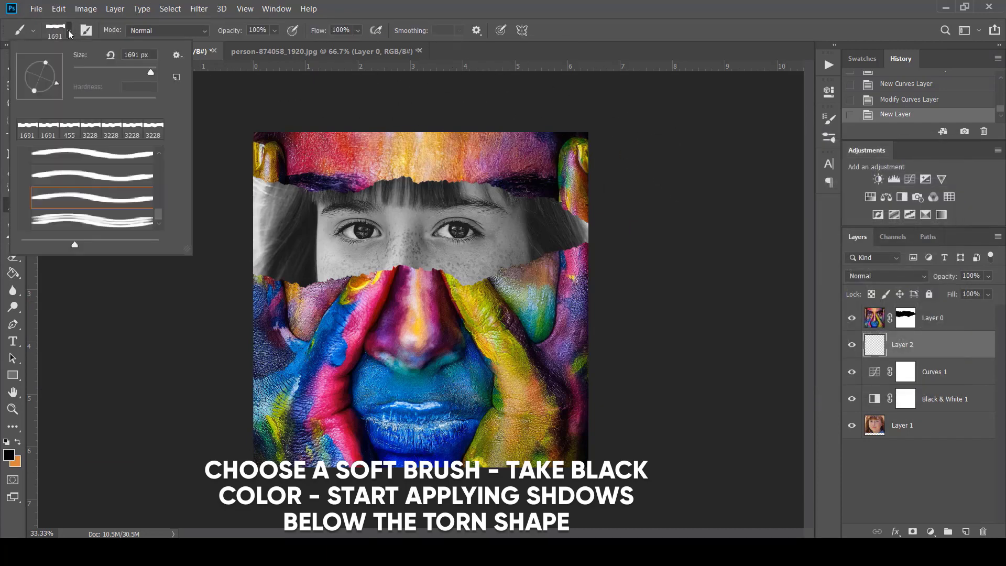
drag(165, 222, 164, 161)
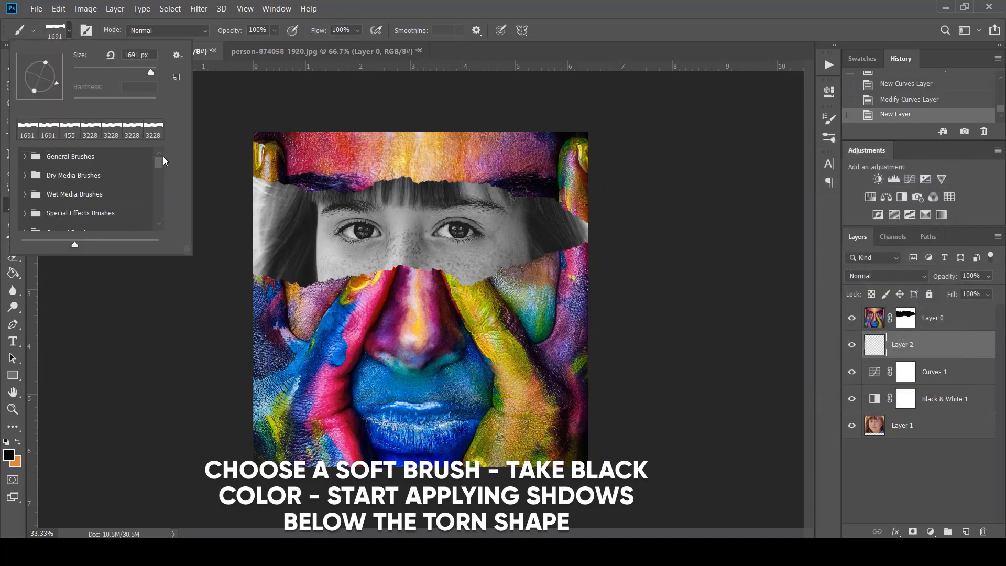
click(25, 156)
click(78, 169)
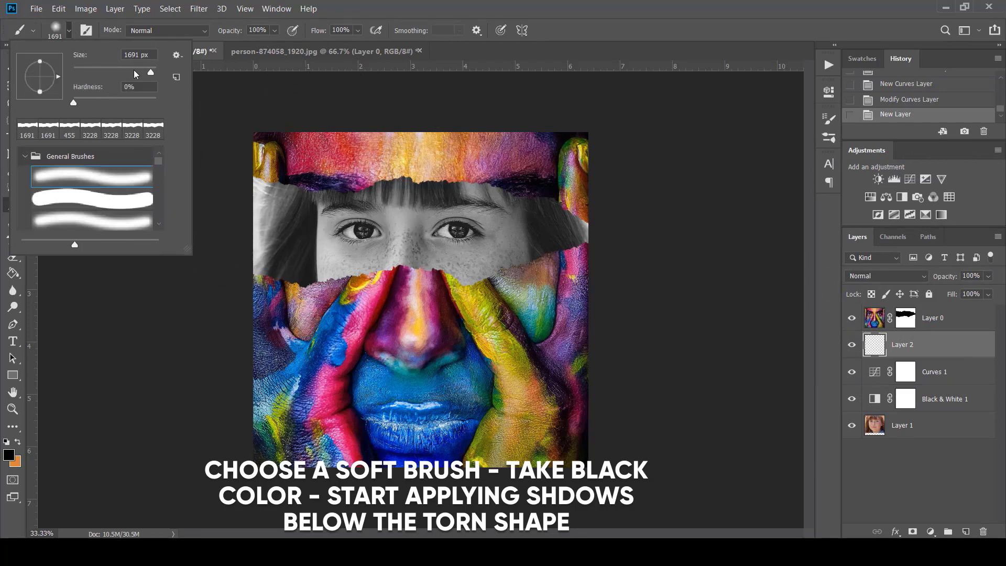
drag(150, 72, 137, 72)
click(68, 33)
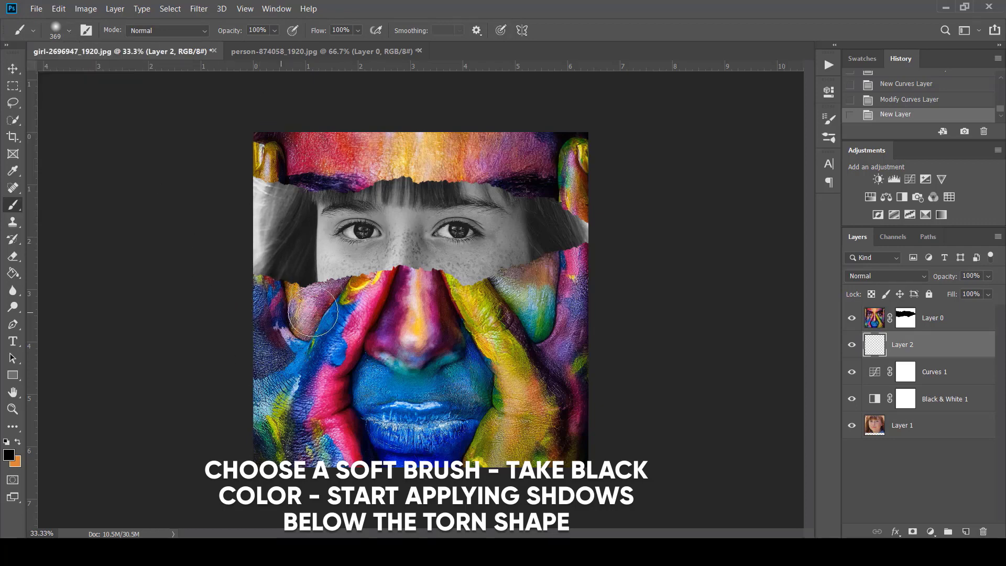
Step: Paint soft black shadows on Layer 2 along the lower and upper edges of the torn opening
mouse_move(406, 300)
mouse_down()
mouse_move(532, 296)
mouse_move(596, 279)
mouse_move(477, 319)
mouse_move(445, 320)
mouse_move(424, 301)
mouse_move(391, 297)
mouse_move(293, 318)
mouse_move(246, 307)
mouse_up()
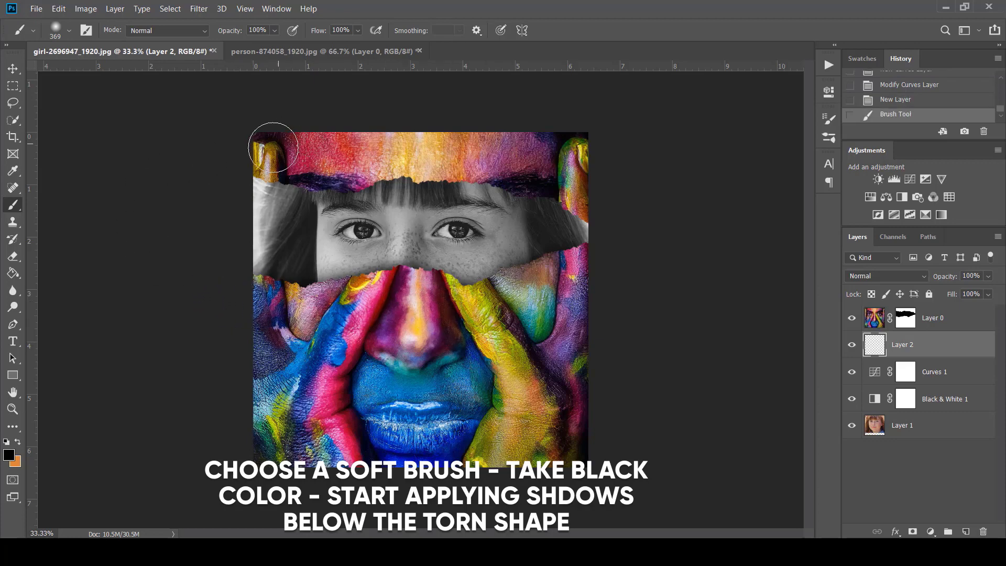
mouse_move(266, 150)
mouse_down()
mouse_move(511, 154)
mouse_move(588, 180)
mouse_move(602, 197)
mouse_up()
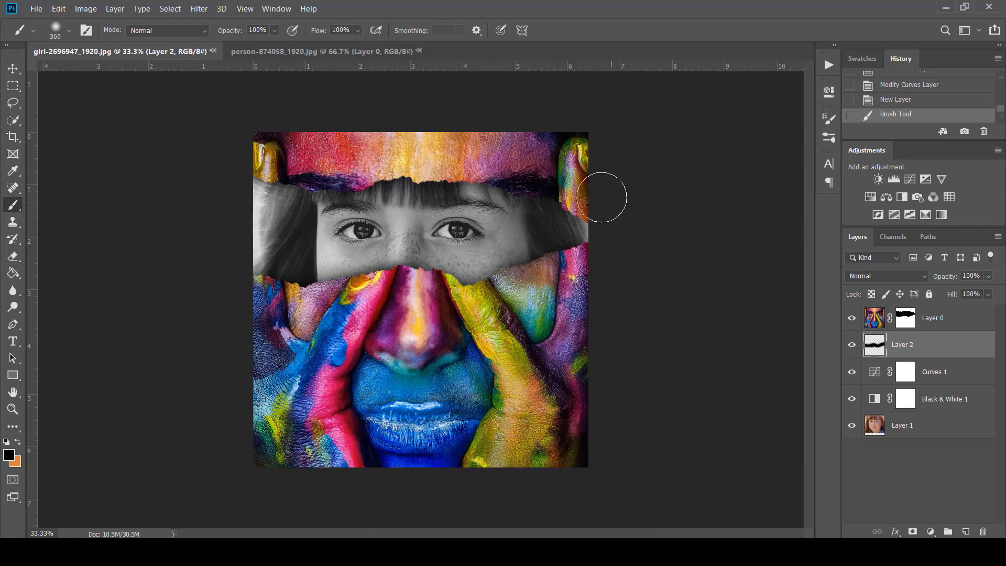
click(257, 143)
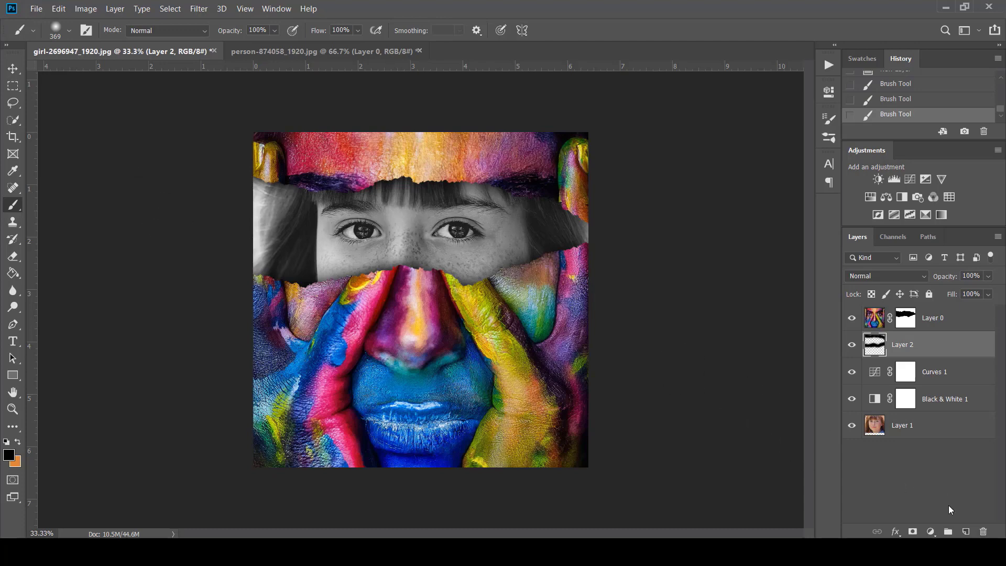
Step: Create a new layer above Layer 2 and fill it with white (ffffff) using the Paint Bucket
click(965, 532)
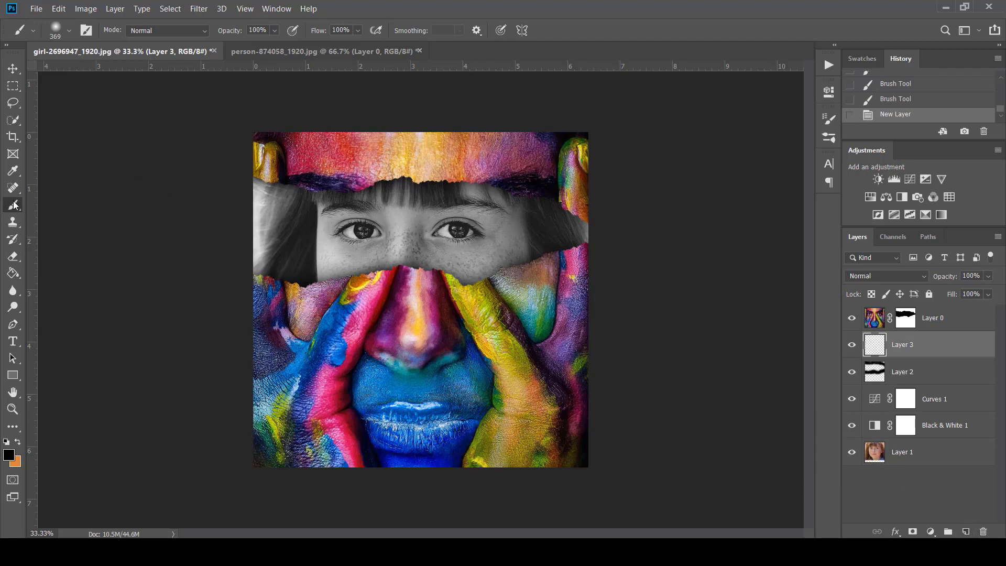
click(13, 272)
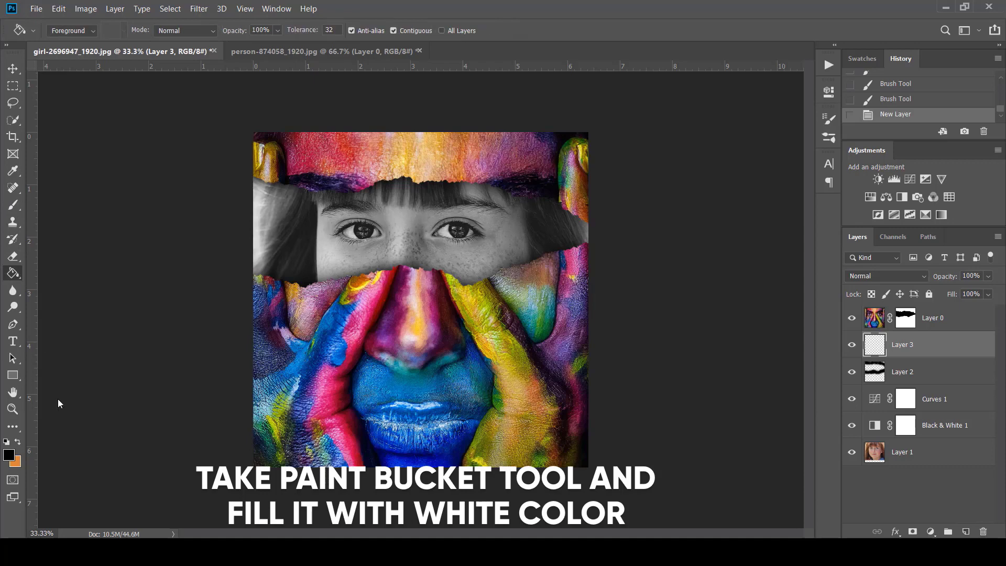
click(8, 453)
text(ffffff)
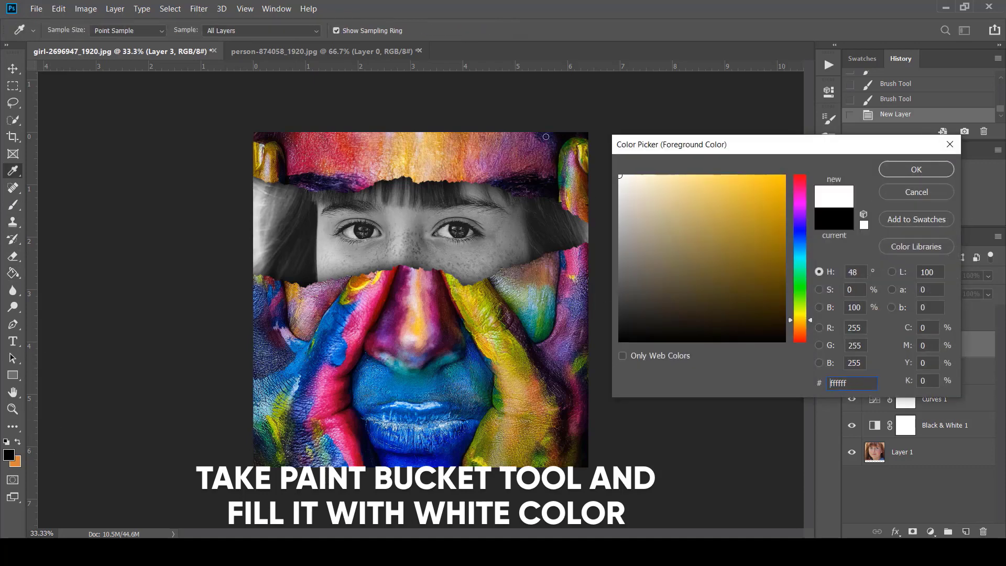
click(896, 166)
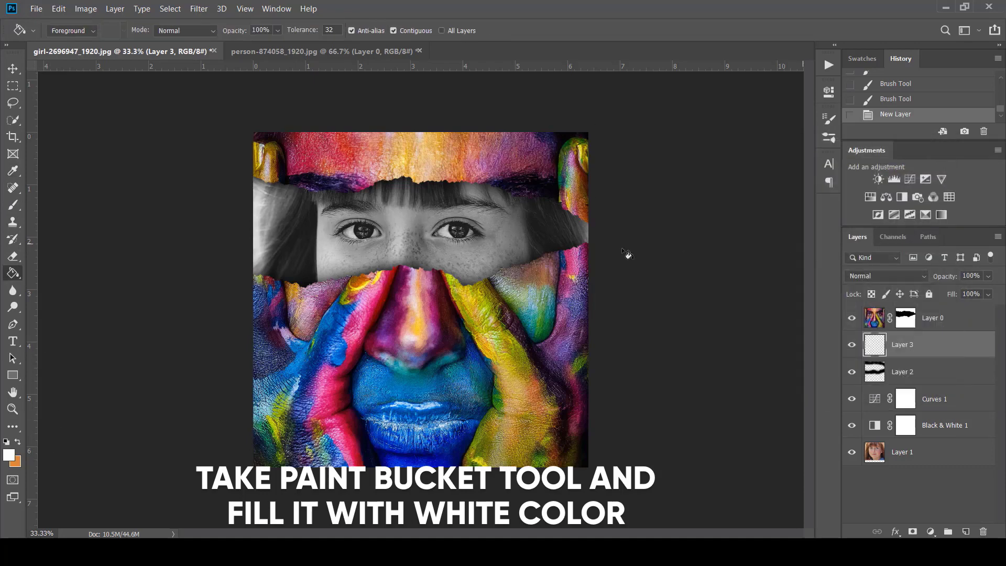
click(458, 239)
Step: Add a layer mask to the white-filled Layer 3 and invert the mask to black
click(17, 207)
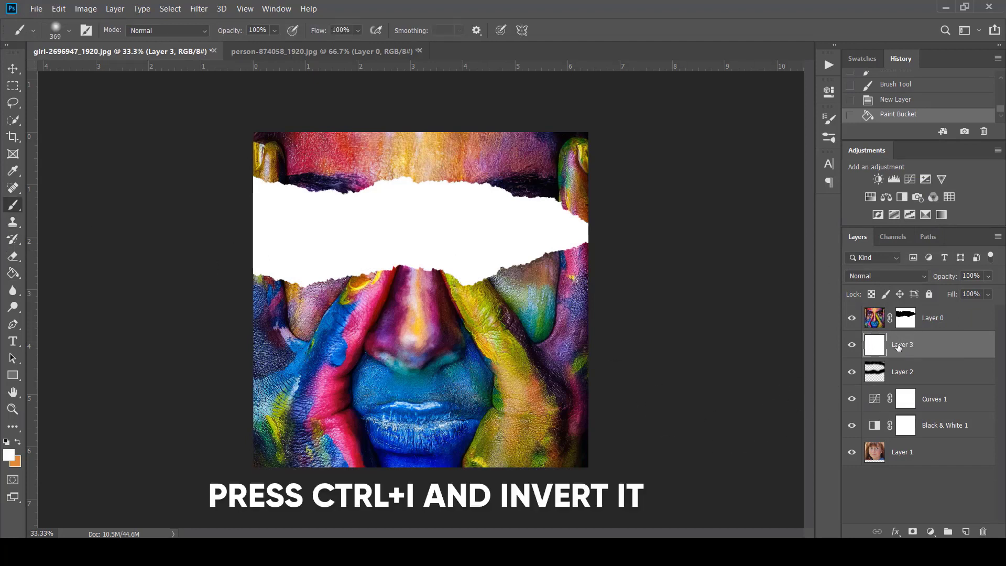
click(913, 532)
key(ctrl+i)
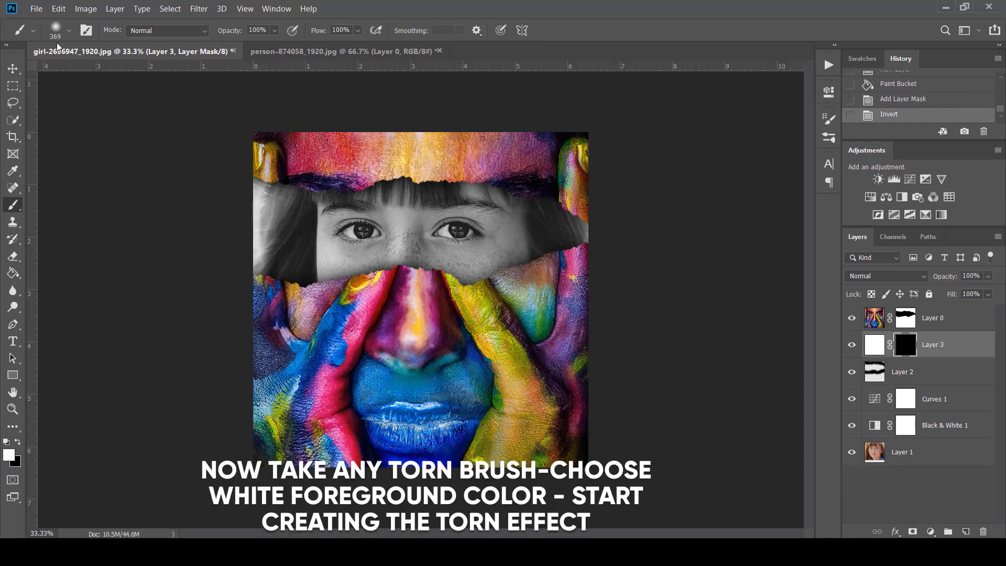
Step: With the 1691 px torn-edge brush, stamp white on Layer 3's mask along the upper and lower torn edges
click(70, 31)
click(48, 129)
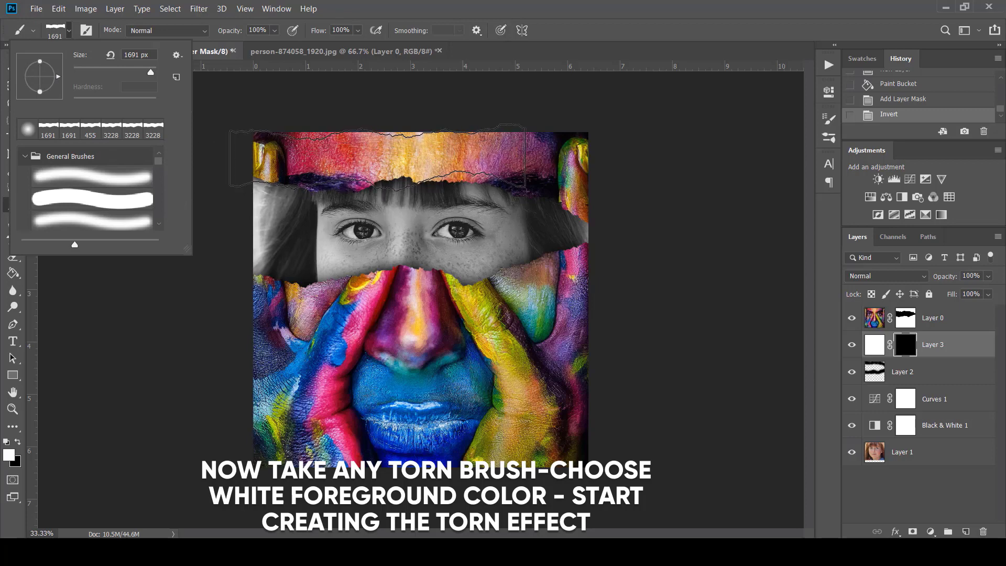
click(388, 155)
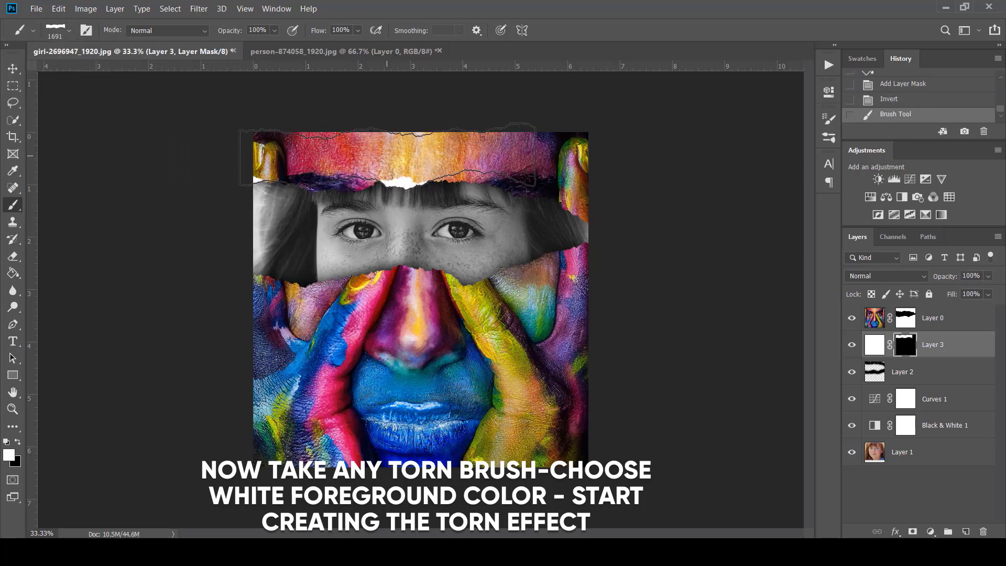
click(593, 155)
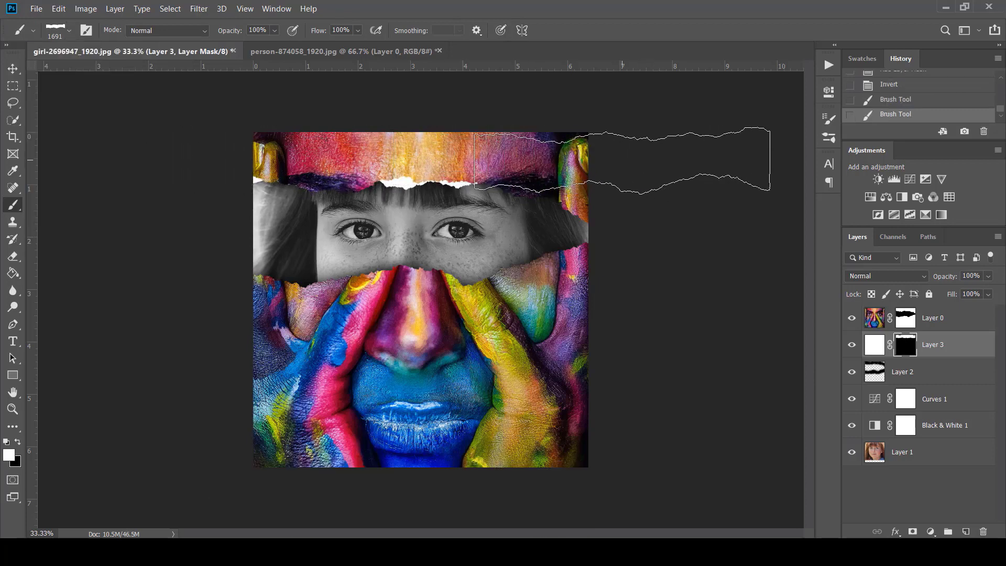
click(354, 306)
Step: Set a torn-edge brush to 1457 px, tilt it downward to the right, and stamp a white paper edge along the tear's upper right
click(68, 30)
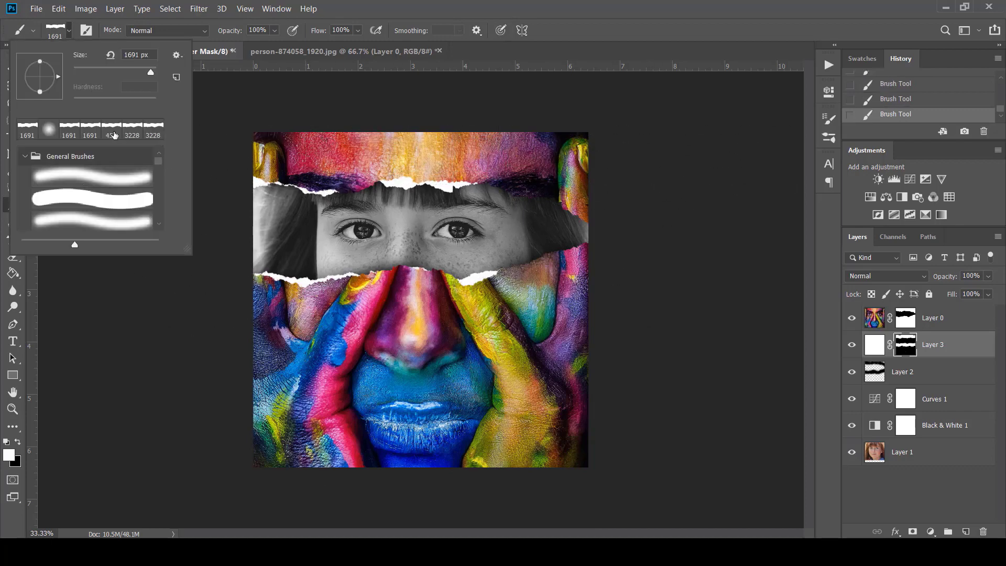
text(199)
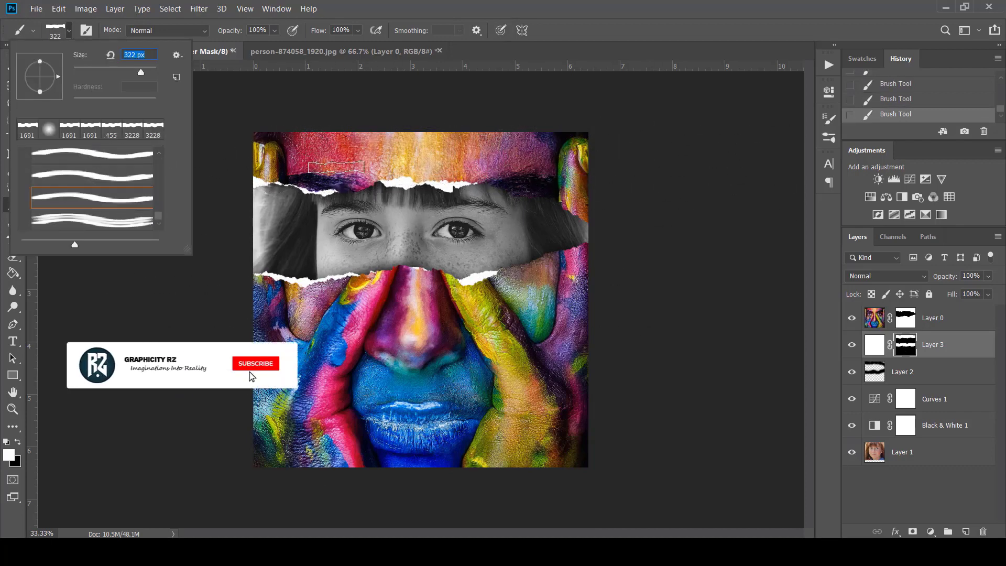
text(1457)
key(Return)
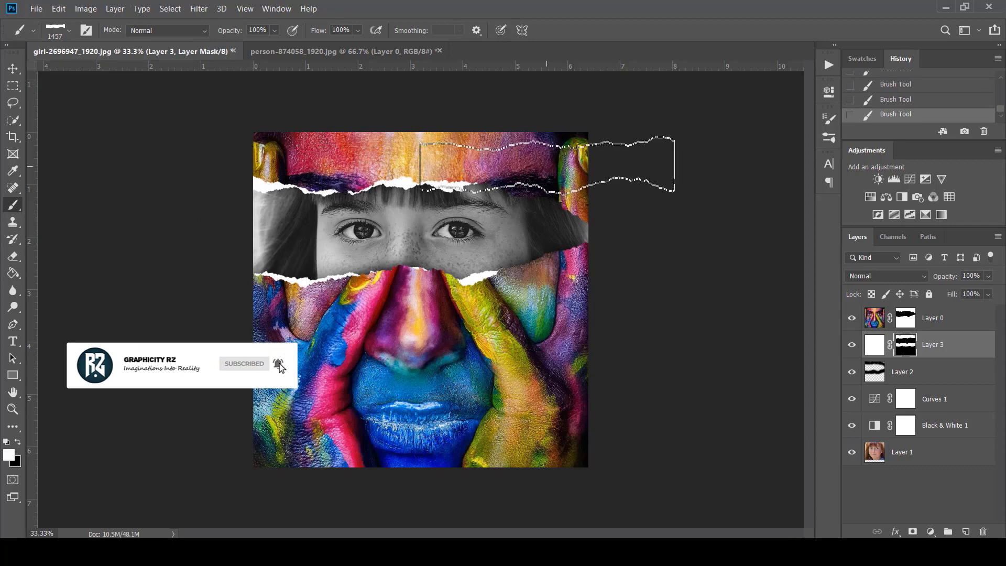
click(68, 30)
click(68, 33)
click(68, 34)
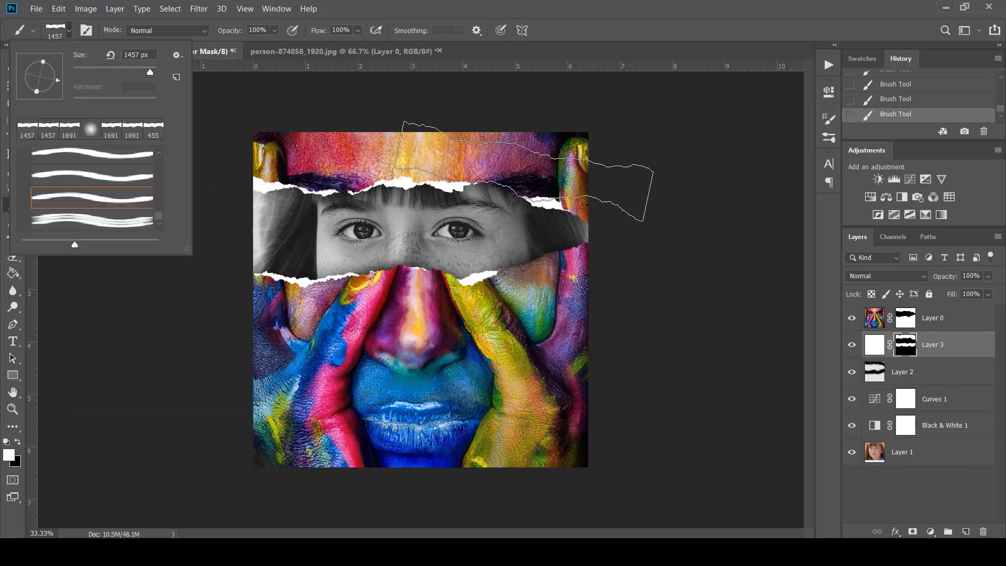
click(681, 183)
Step: Tilt the 1457 px torn brush upward to the right and stamp a white paper edge along the tear's lower right side
click(68, 29)
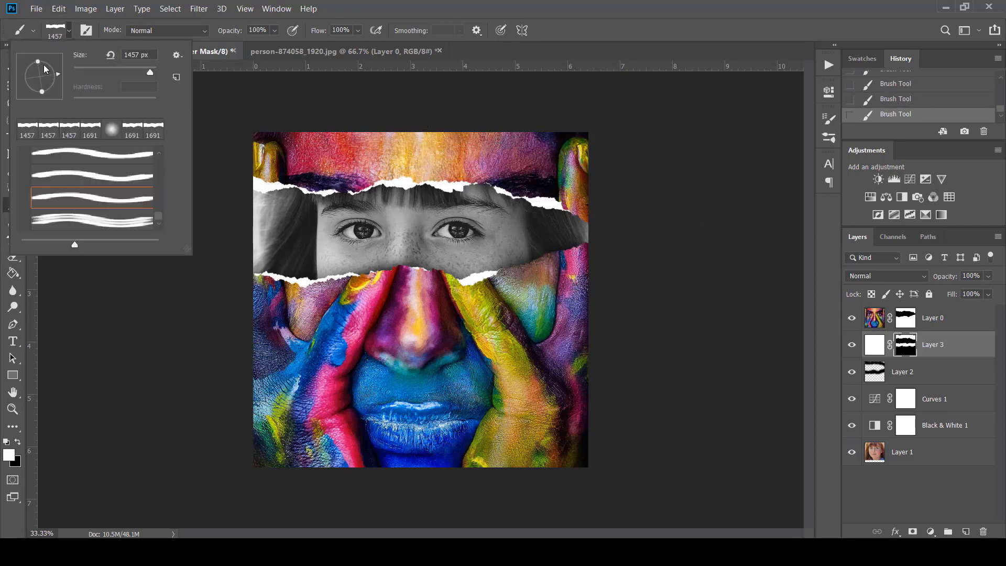
key(Left)
key(Left)
key(Left)
key(Left)
key(Left)
key(Left)
key(Left)
key(Left)
click(542, 270)
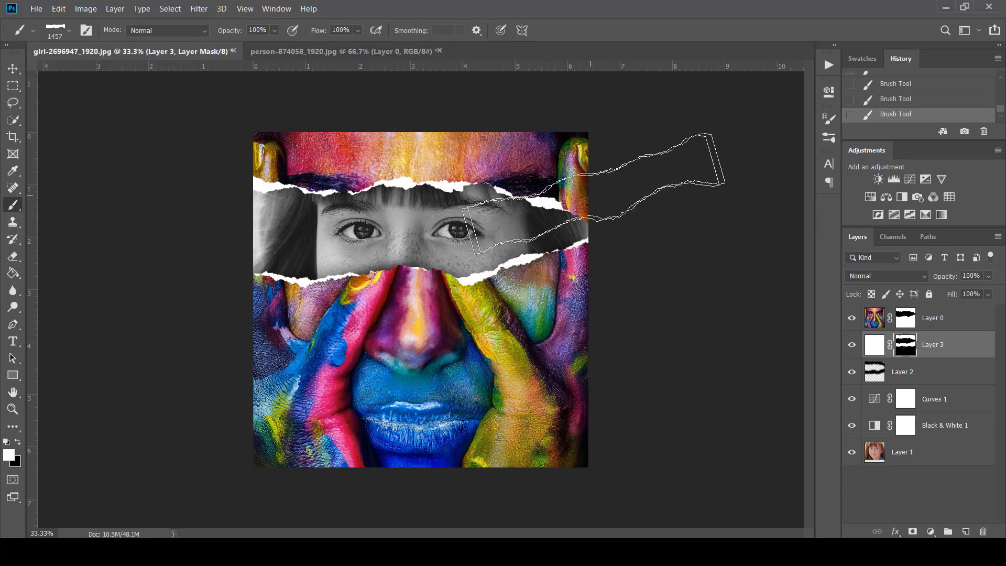
Step: Level and enlarge the torn brush to 2874 px, stamp white along the lower torn edge, and tilt it to cover the tear's right end
right_click(149, 72)
key(bracketright)
key(bracketright)
key(bracketright)
key(bracketright)
key(bracketright)
key(bracketright)
key(bracketright)
key(bracketright)
key(bracketright)
key(bracketright)
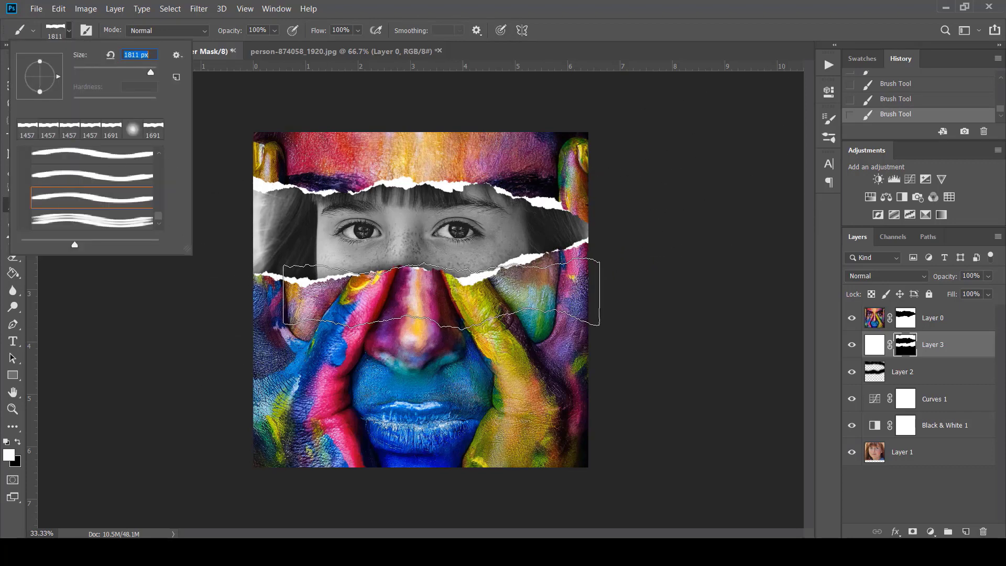
click(450, 308)
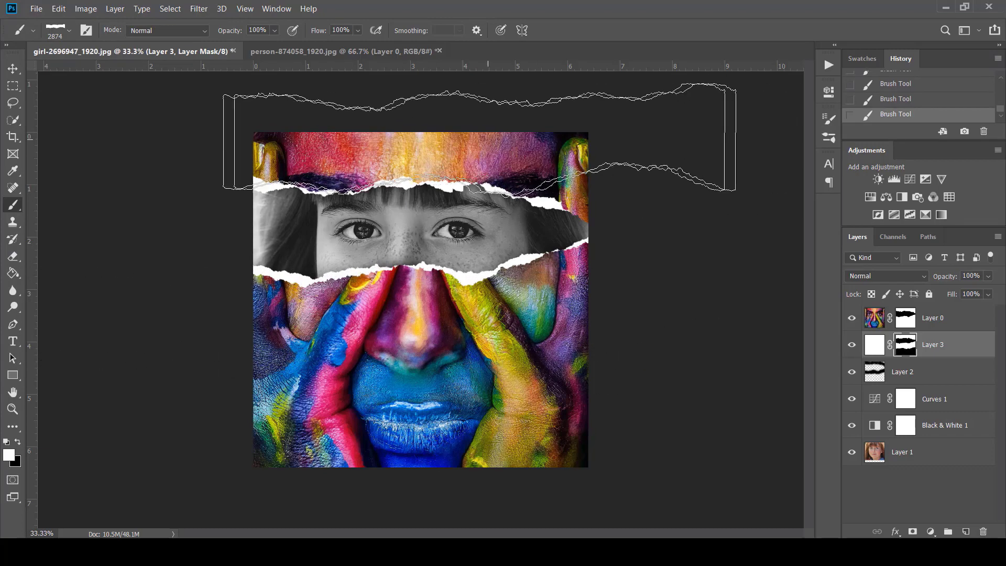
click(69, 31)
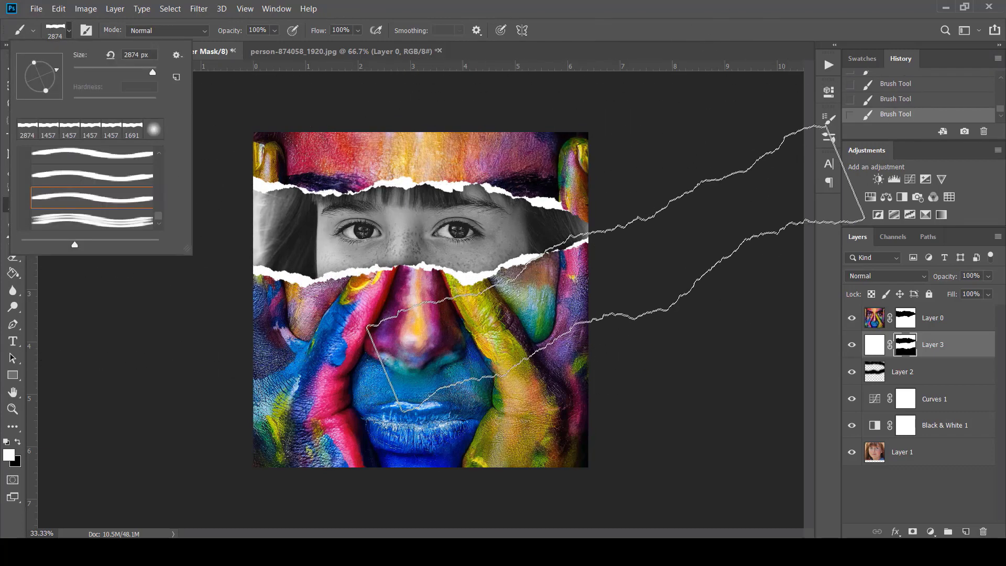
key(Escape)
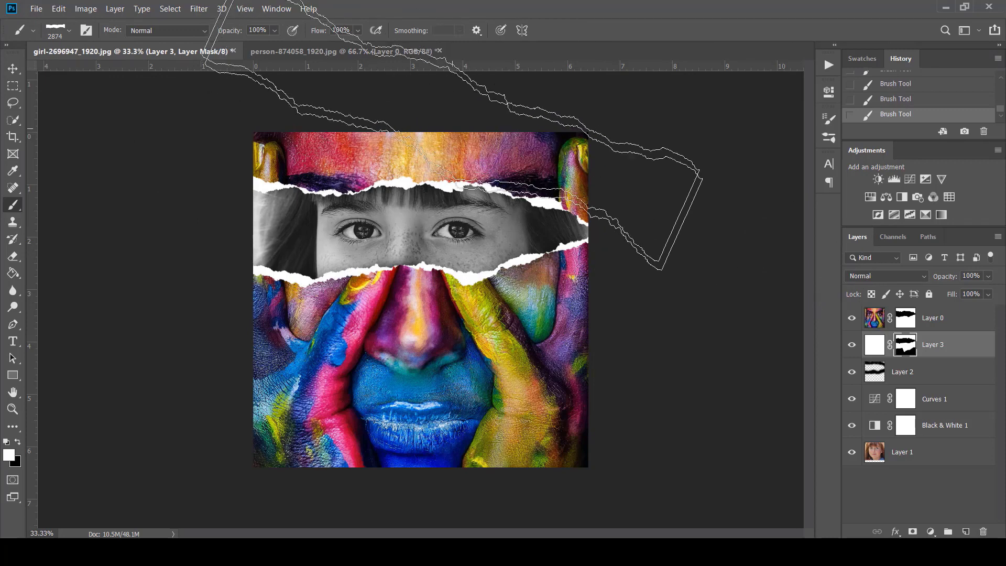
Step: Try another stamp along the lower torn edge with the slightly tilted 2874 px brush and undo it
click(69, 31)
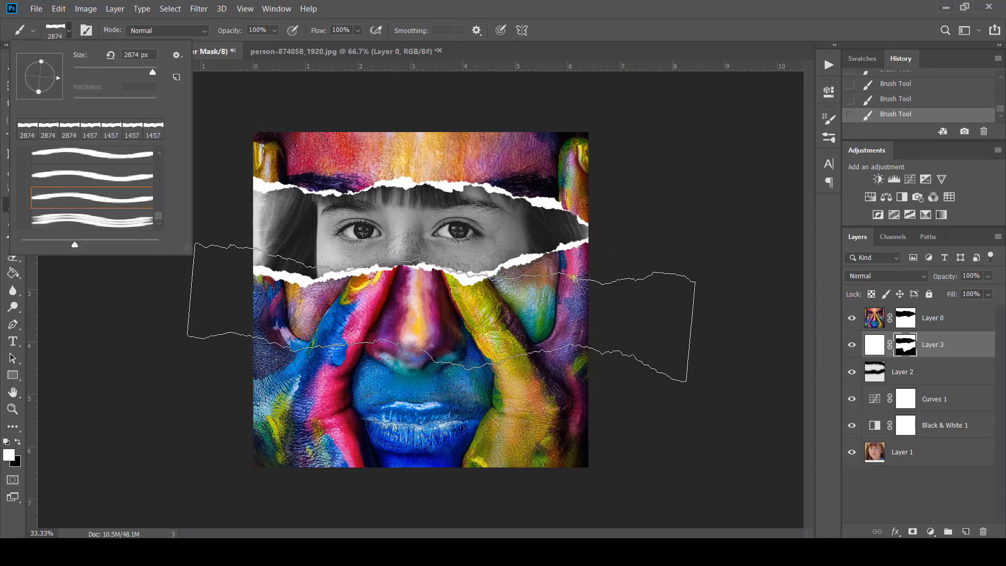
key(Escape)
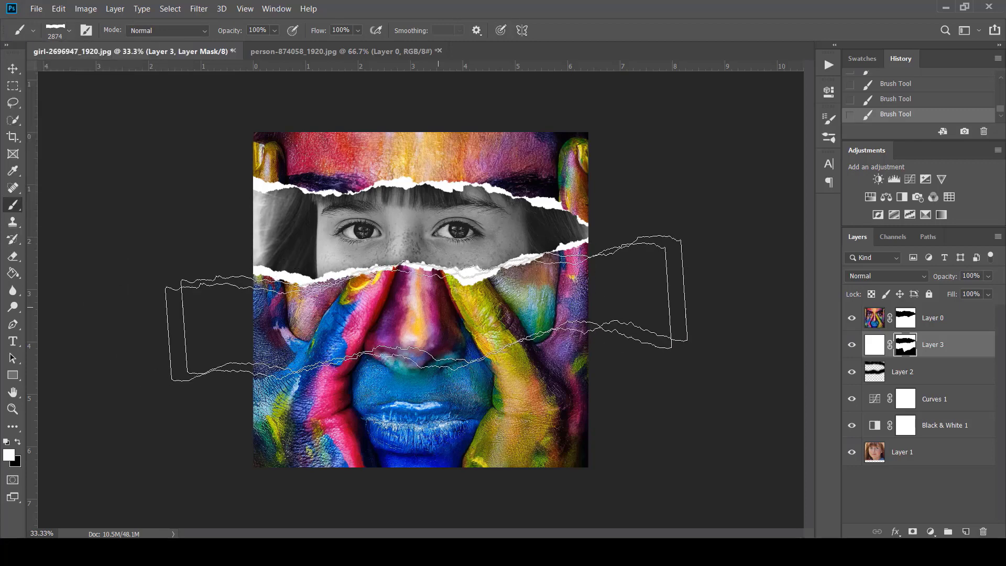
key(ctrl+z)
Step: Adjust the torn brush's angle and stamp the lower torn edge on Layer 3's mask again
click(68, 30)
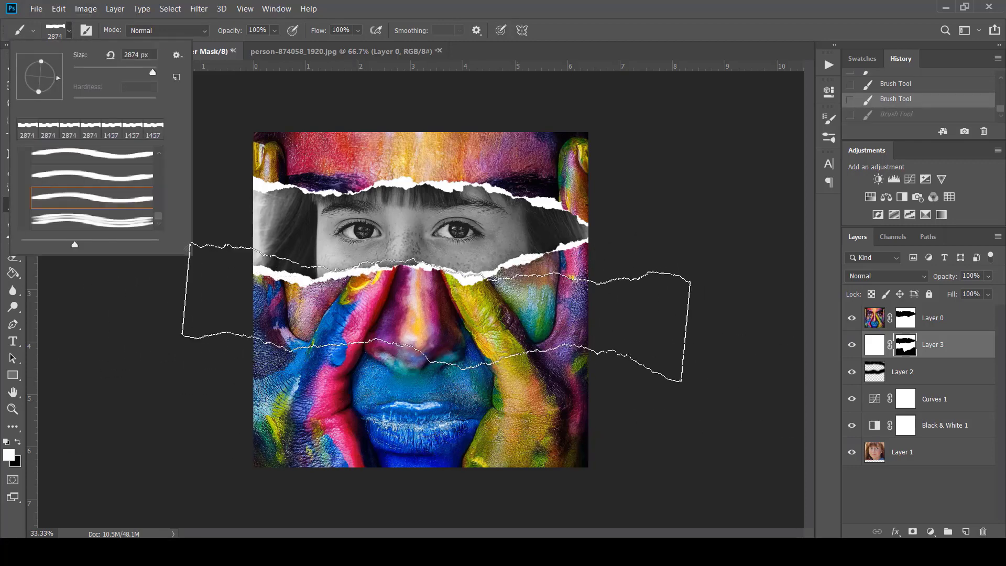
key(Escape)
key(ctrl+shift+z)
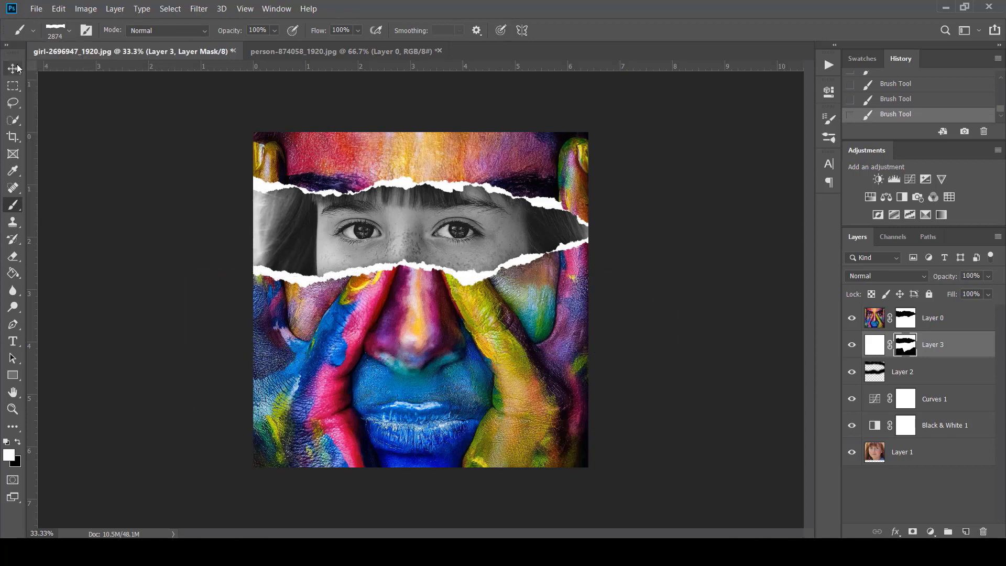
Step: Add a Drop Shadow to Layer 0 with 51% opacity, 4 px distance and 2 px size
key(v)
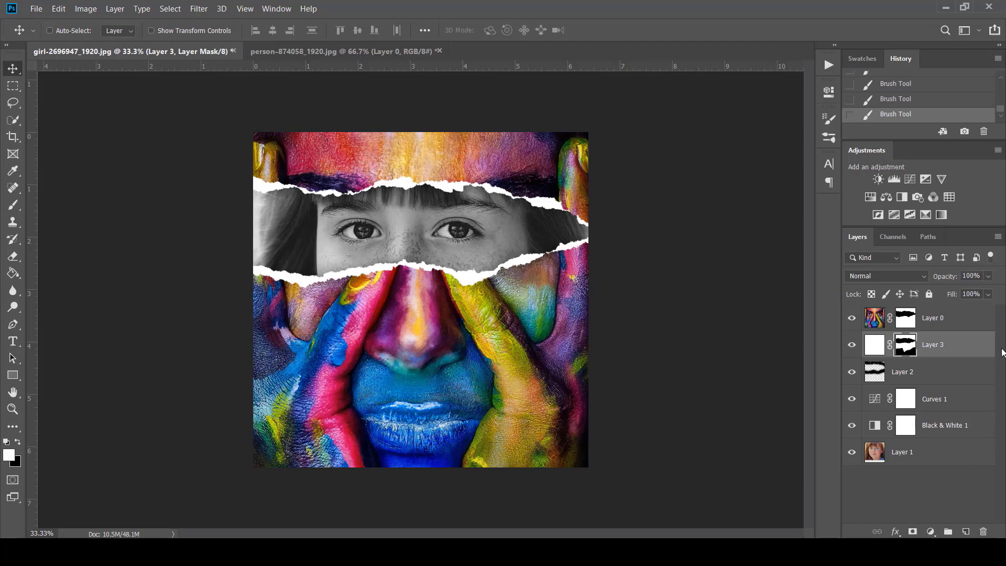
double_click(975, 319)
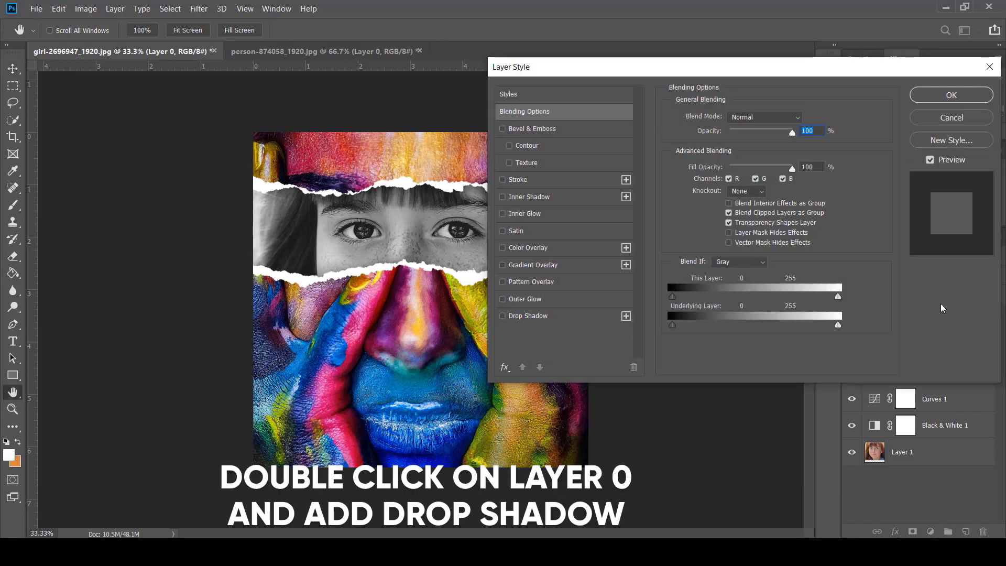
click(571, 316)
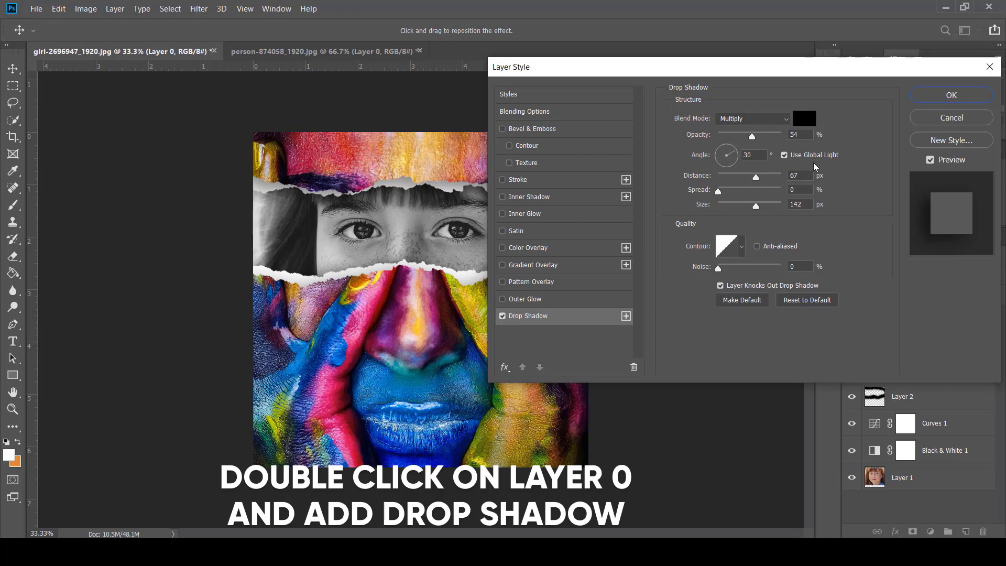
double_click(806, 175)
text(4)
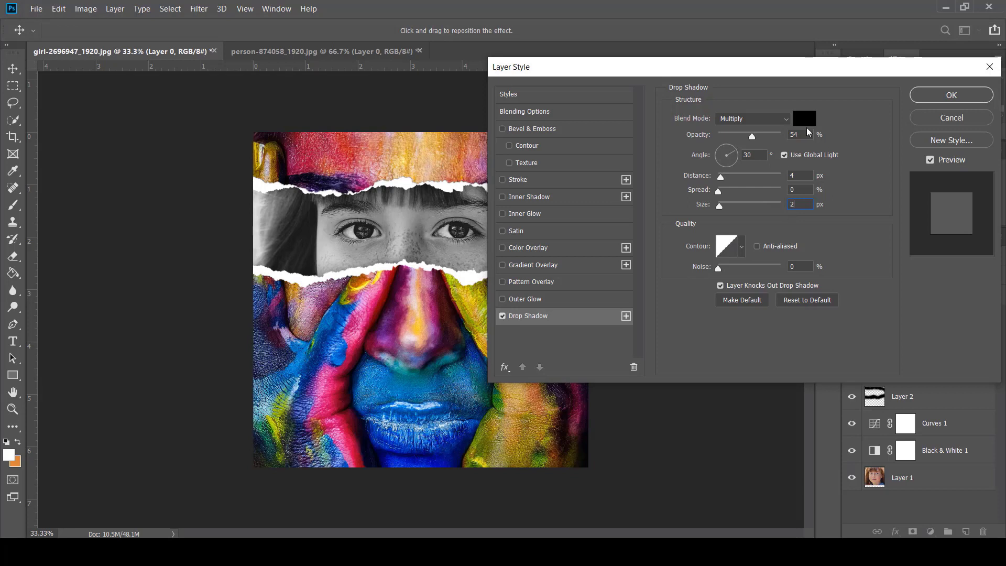
text(51)
click(941, 97)
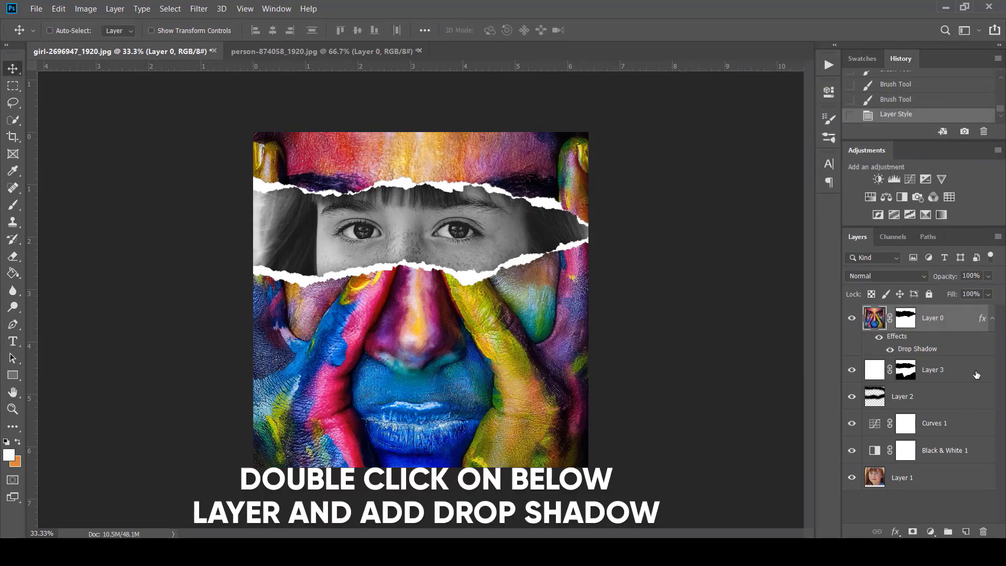
Step: Add a Drop Shadow to Layer 3 with the same 51% opacity, 4 px distance and 2 px size
double_click(958, 369)
key(h)
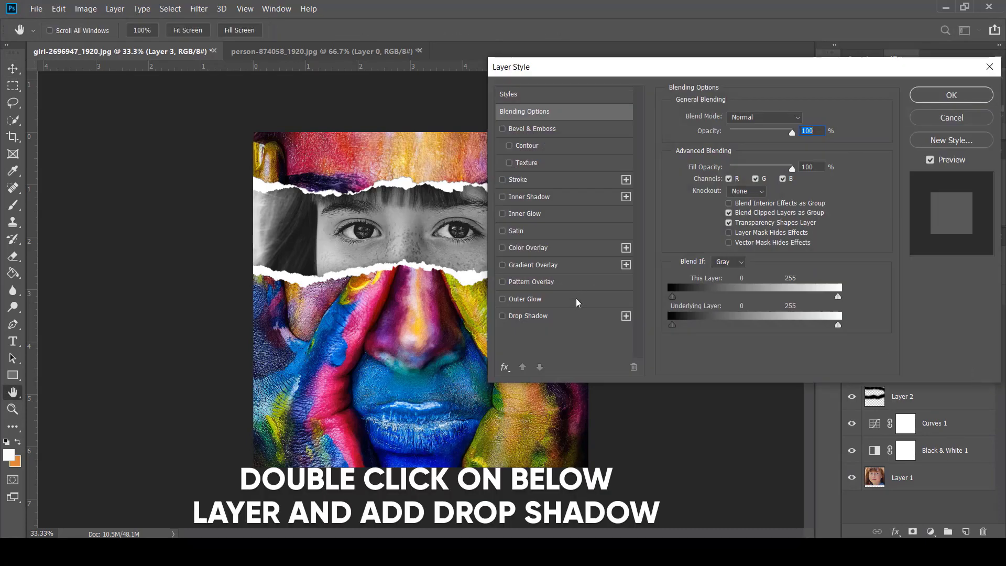
click(578, 321)
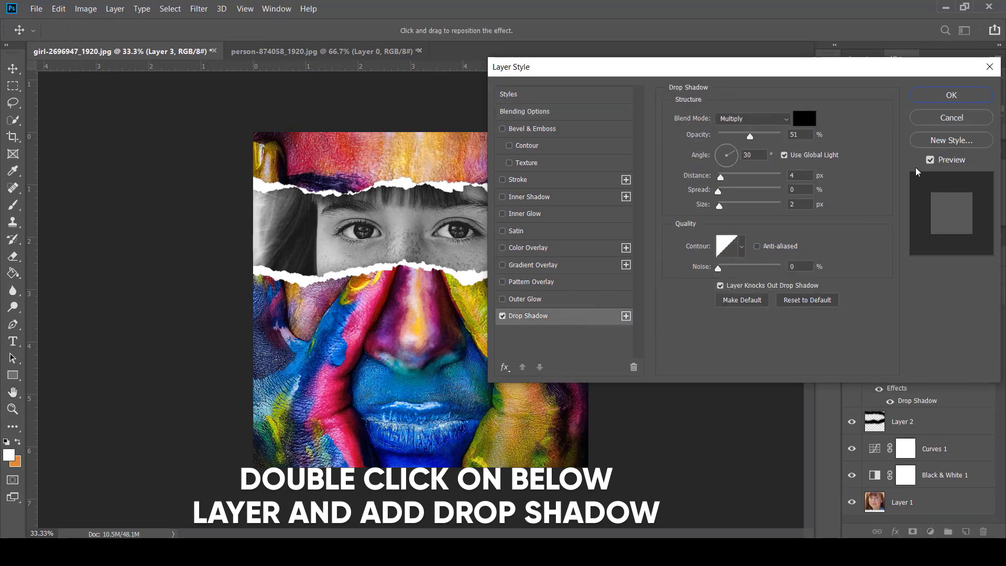
click(950, 95)
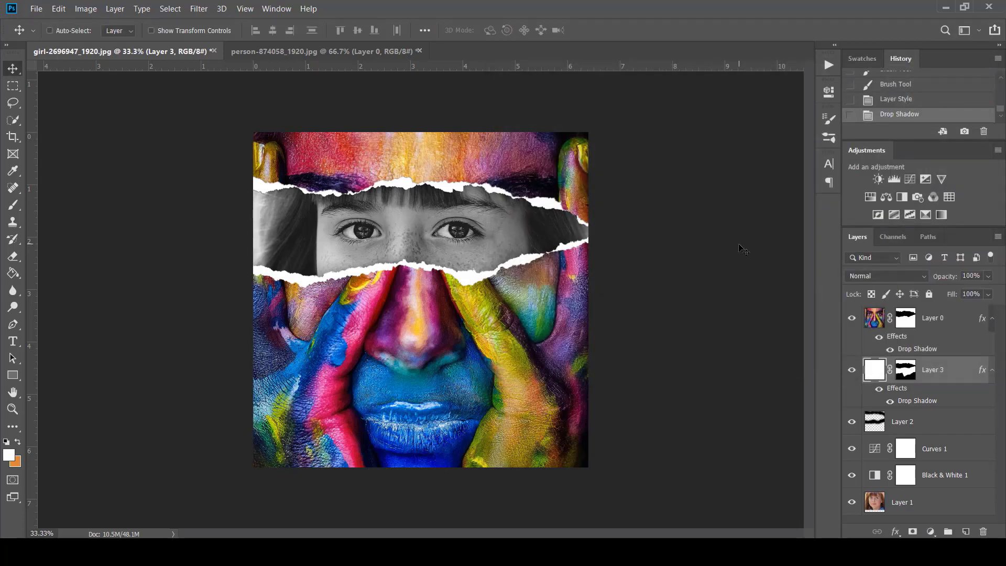
Step: Add a Vibrance adjustment layer above Layer 0 and set its vibrance to +46
click(965, 323)
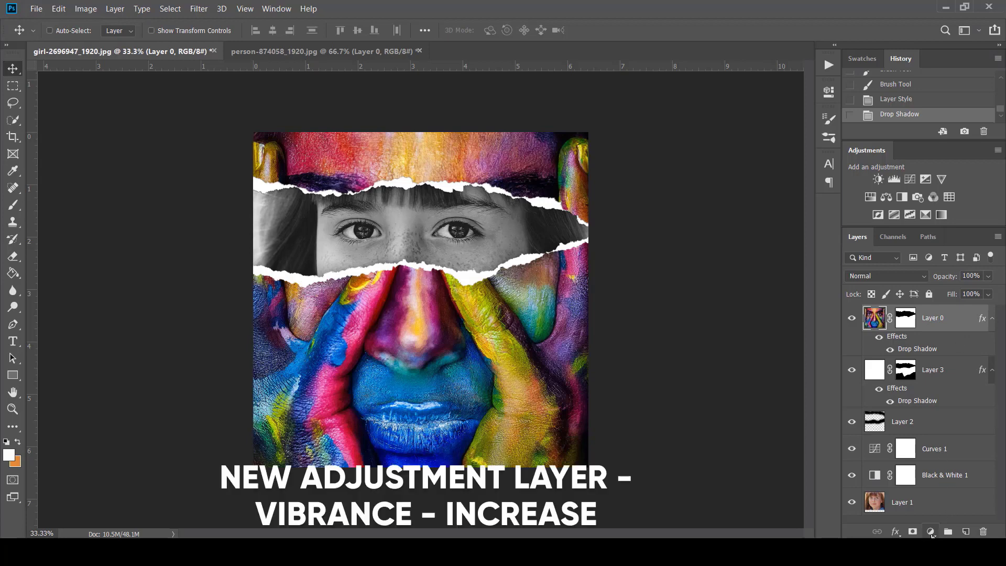
click(930, 532)
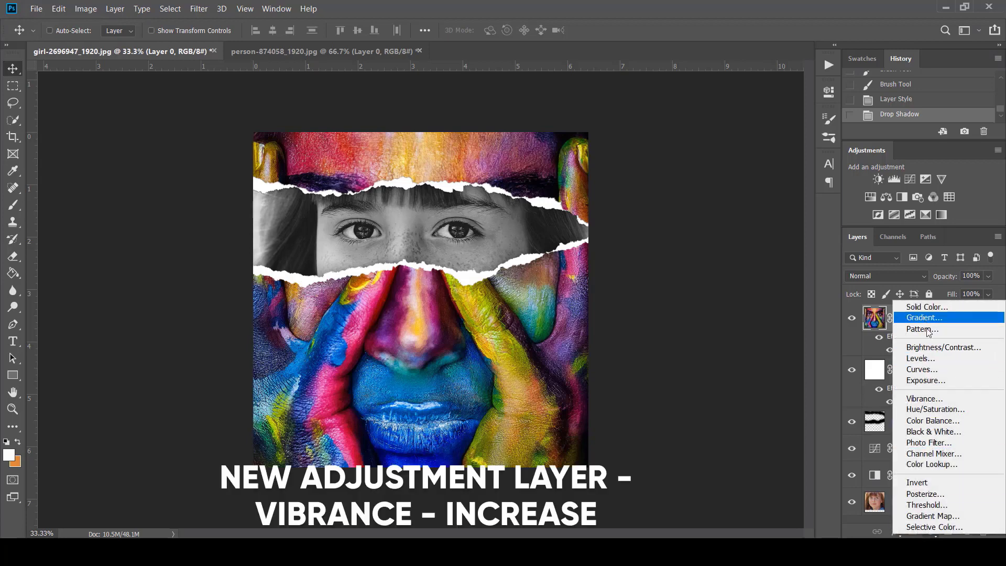
click(924, 398)
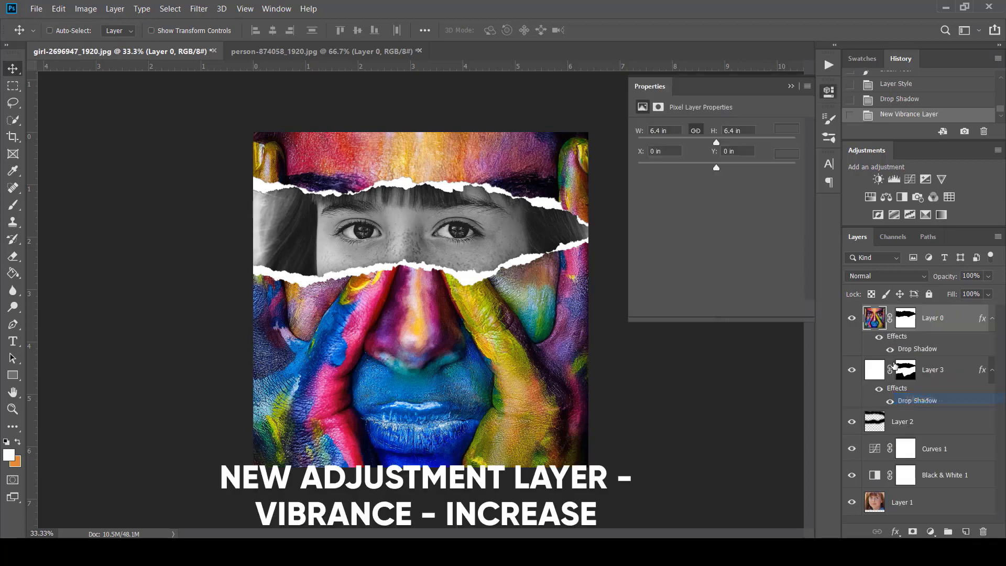
drag(718, 140, 737, 142)
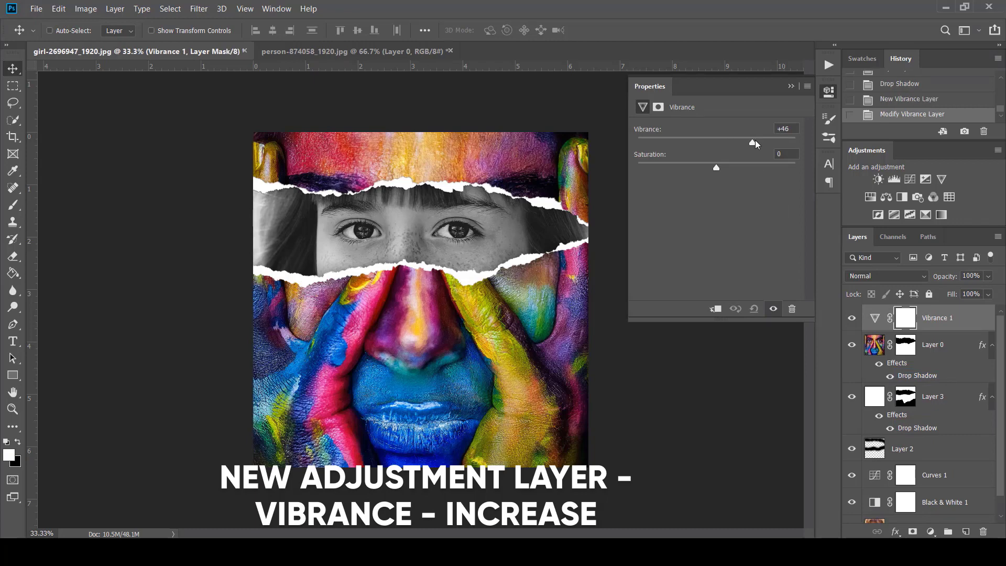
click(791, 86)
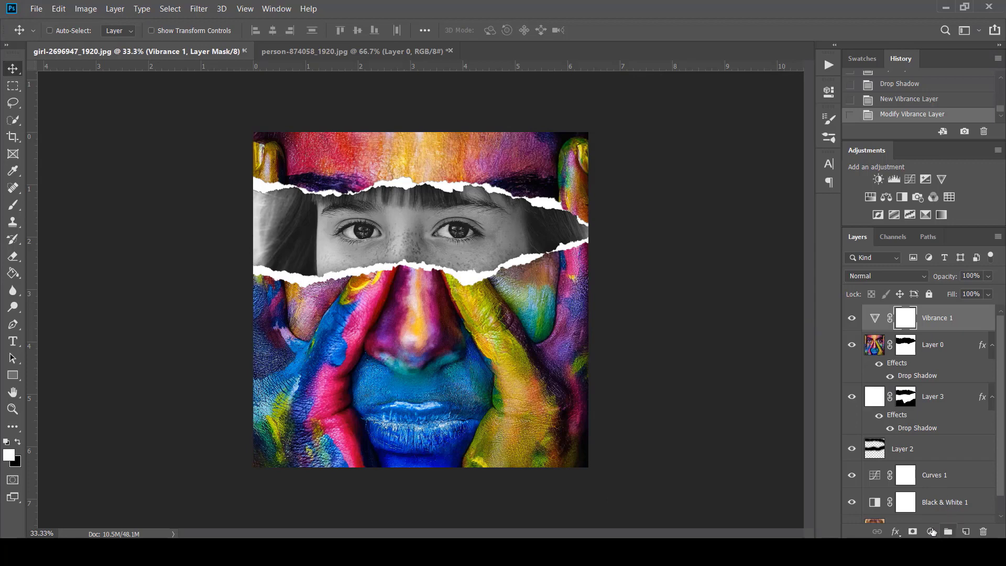
Step: Add a Curves adjustment layer above Vibrance 1, pulling the shadow part of the RGB curve down slightly and raising the black point a little
click(931, 531)
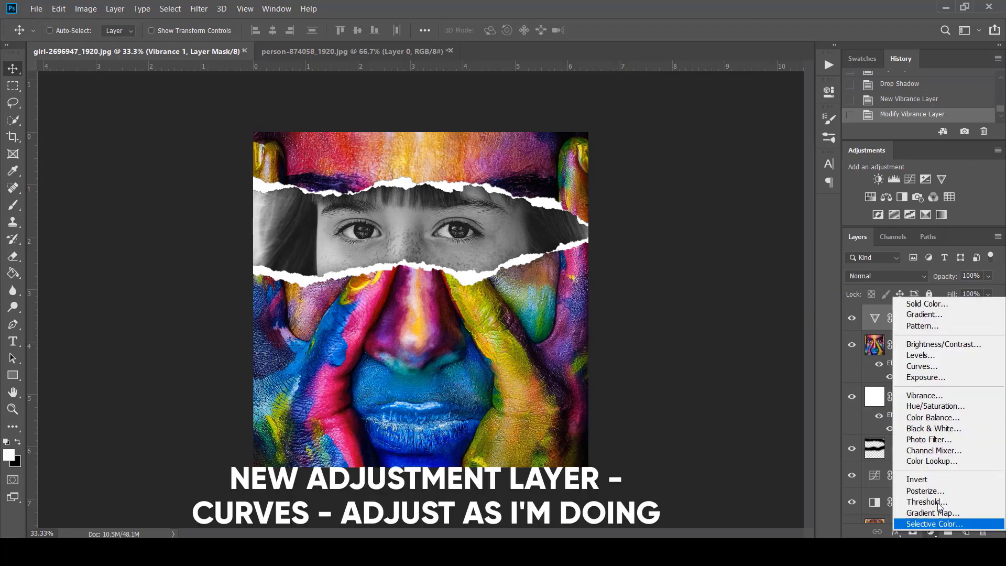
click(937, 368)
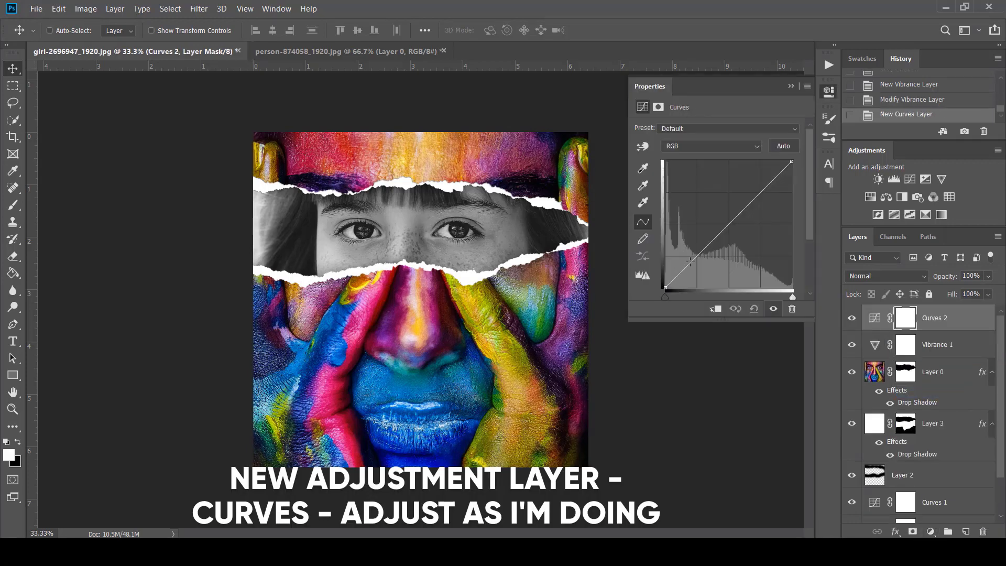
drag(691, 262, 692, 268)
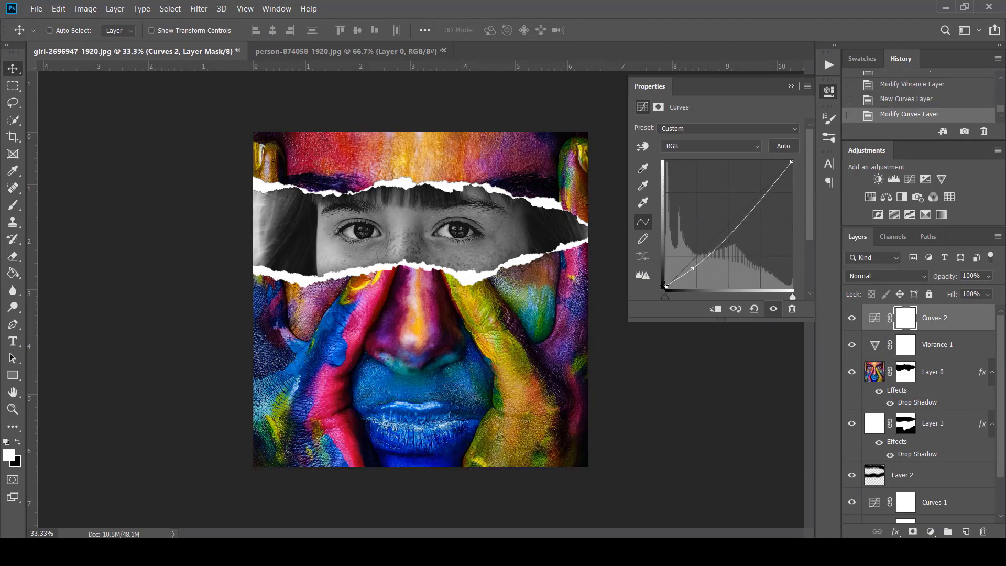
drag(664, 285, 664, 284)
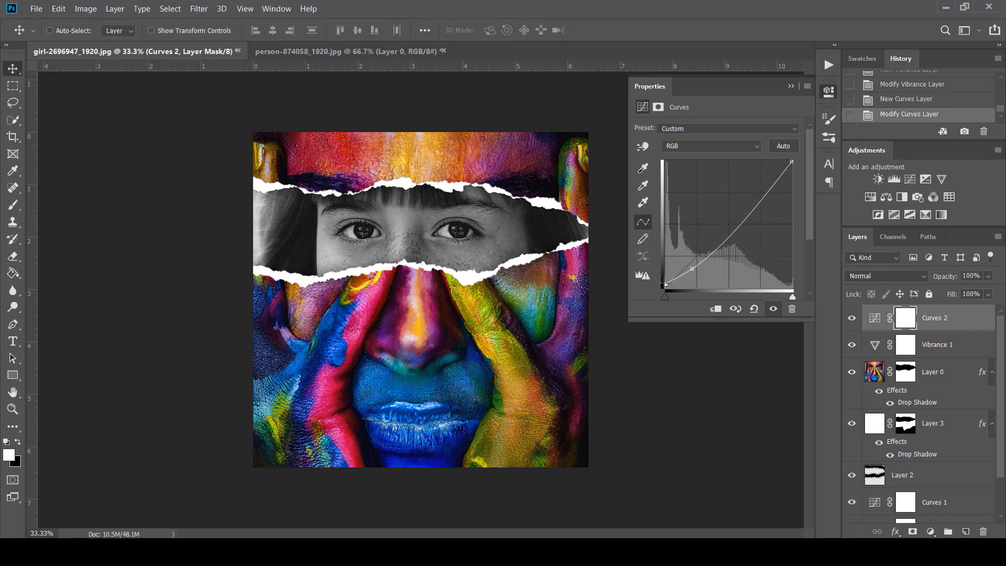
click(790, 86)
Step: Soften the contrast of Curves 1 by raising its shadow point, lowering its highlight point slightly and adding another point in the darkest shadows
scroll(959, 432, down, 2)
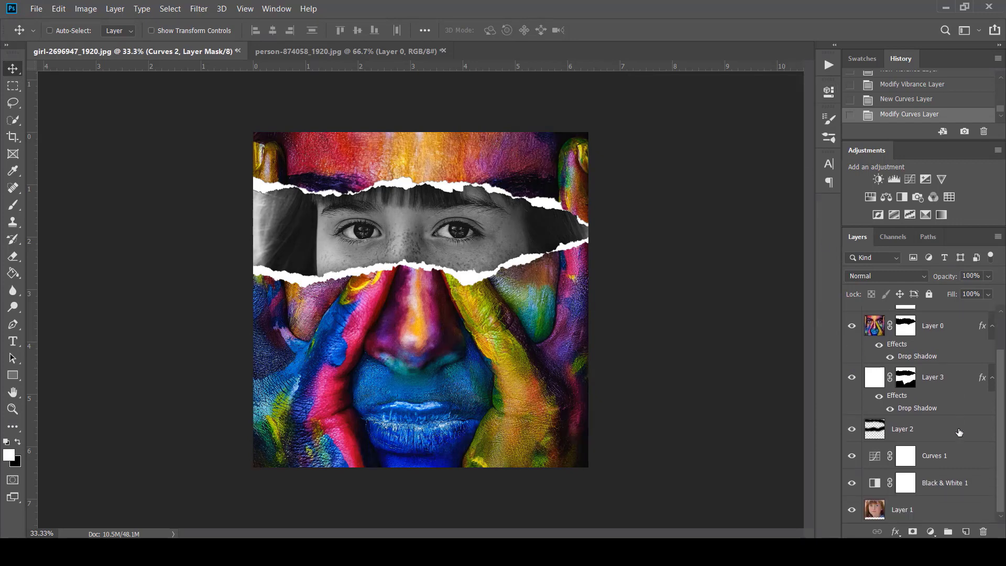
double_click(874, 455)
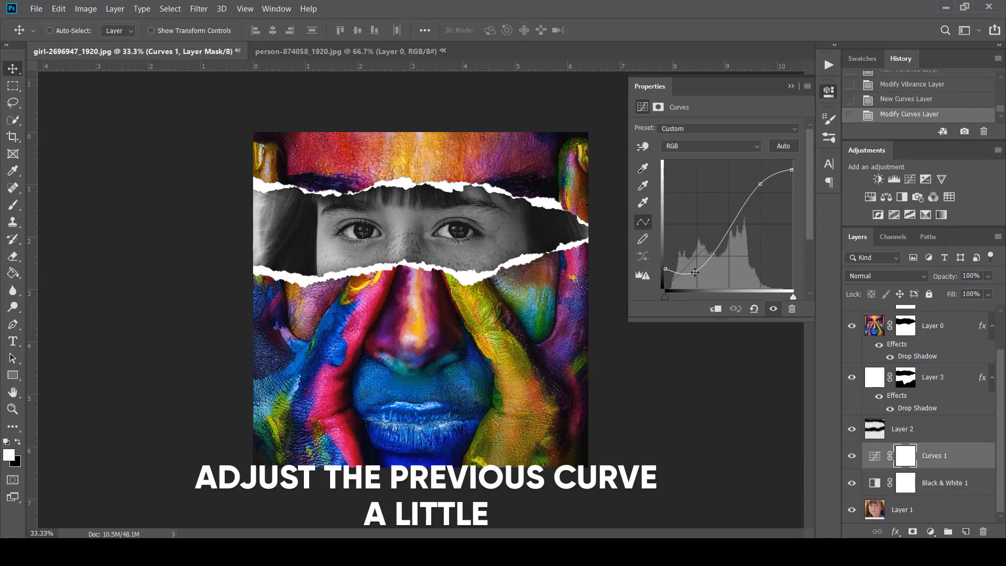
drag(694, 272, 692, 260)
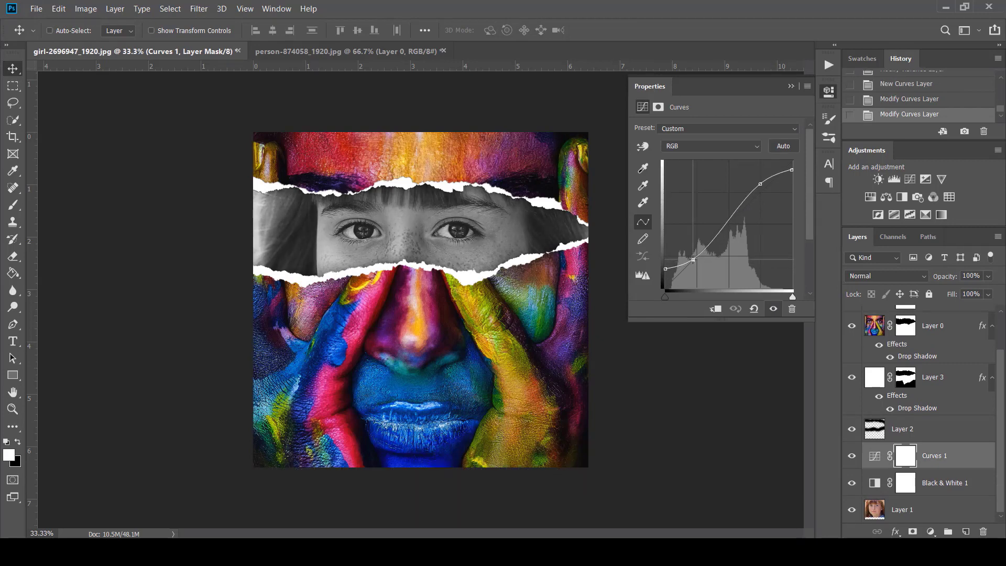
drag(759, 182, 762, 189)
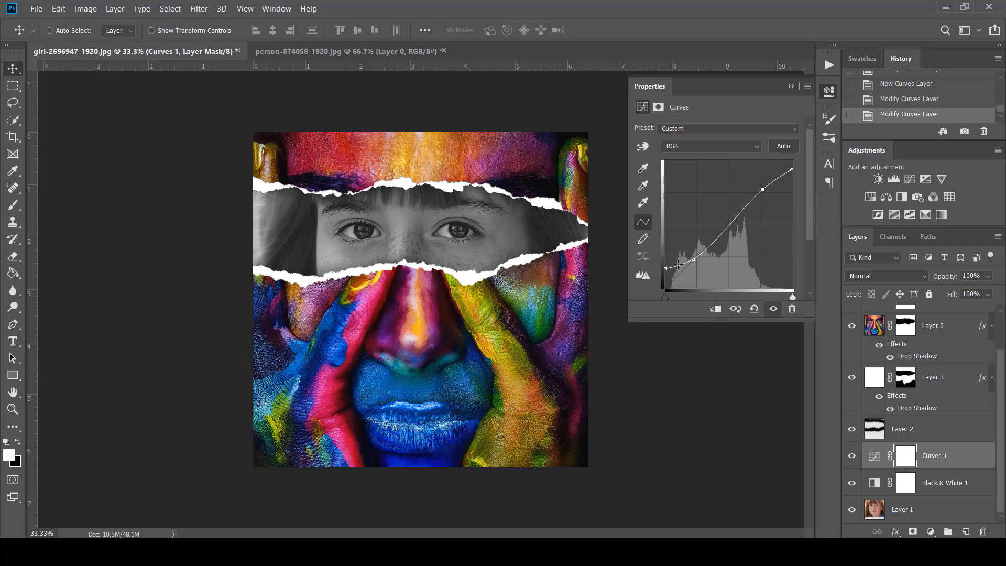
mouse_move(678, 264)
mouse_down()
mouse_move(680, 277)
mouse_move(680, 263)
mouse_move(694, 263)
mouse_up()
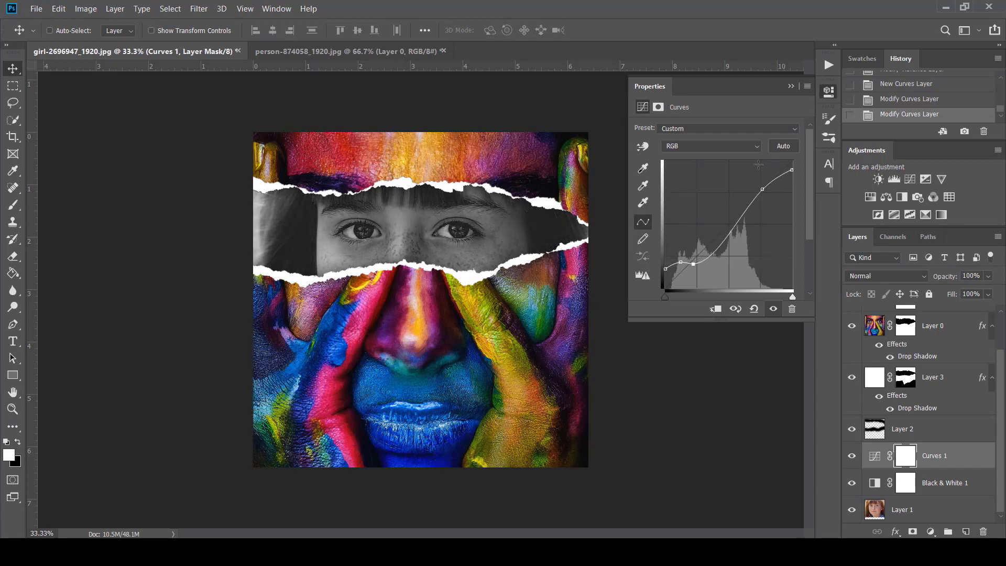
click(790, 85)
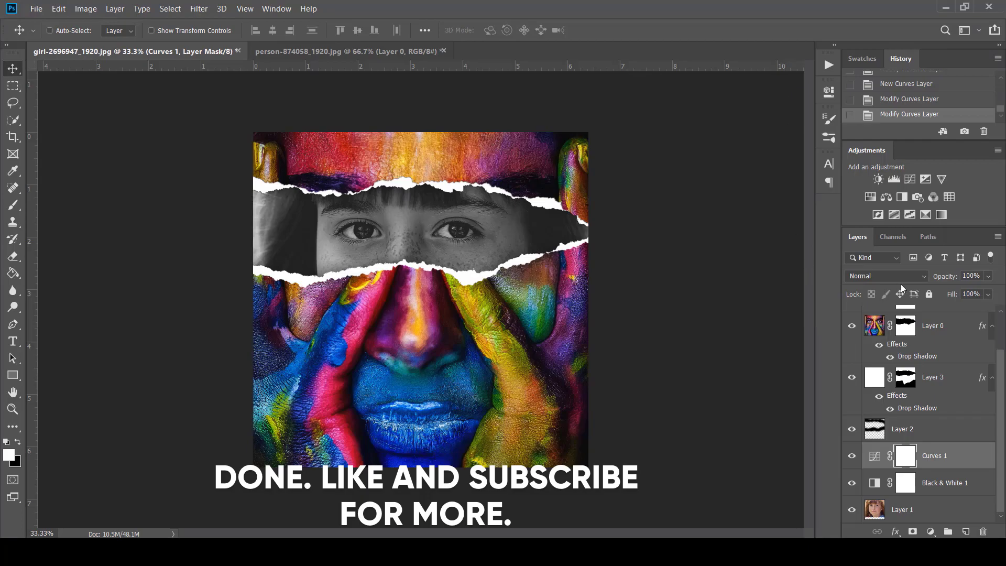